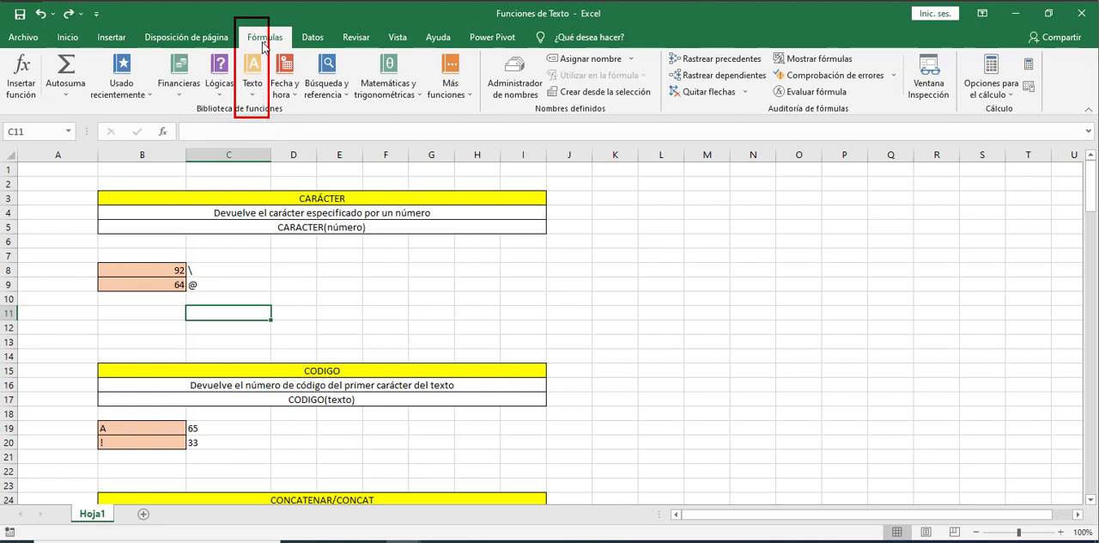
click(254, 100)
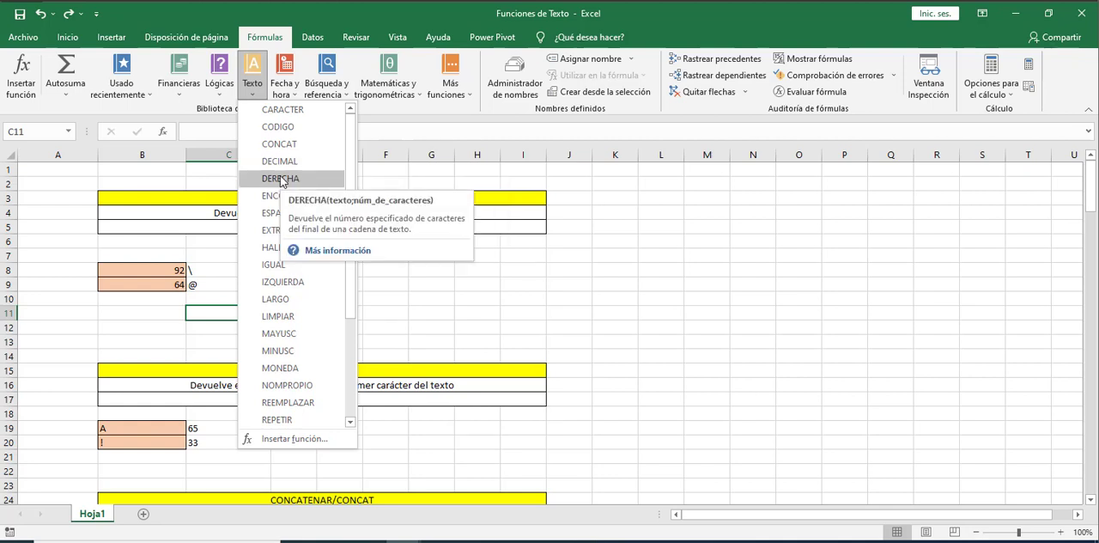
click(294, 341)
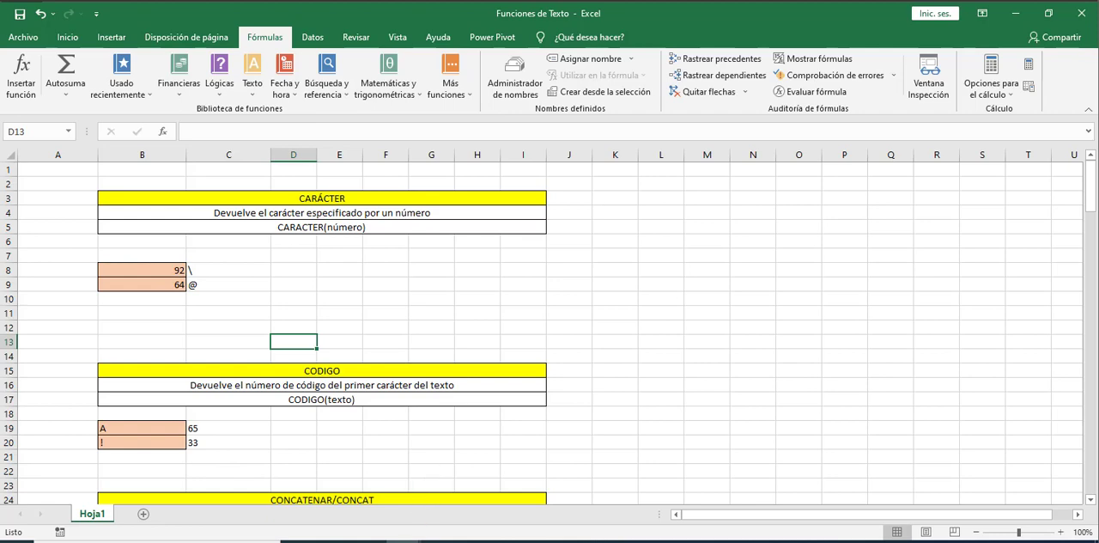
Switch to the browser, examine the printable characters and their codes in the ASCII table, and return to the Excel workbook
key(alt+Tab)
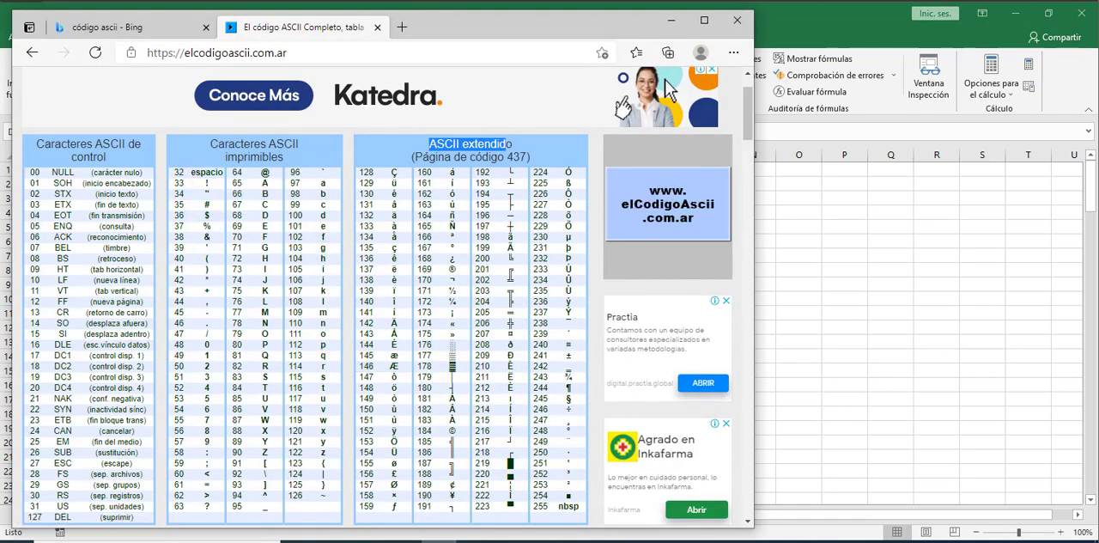
drag(191, 121, 314, 164)
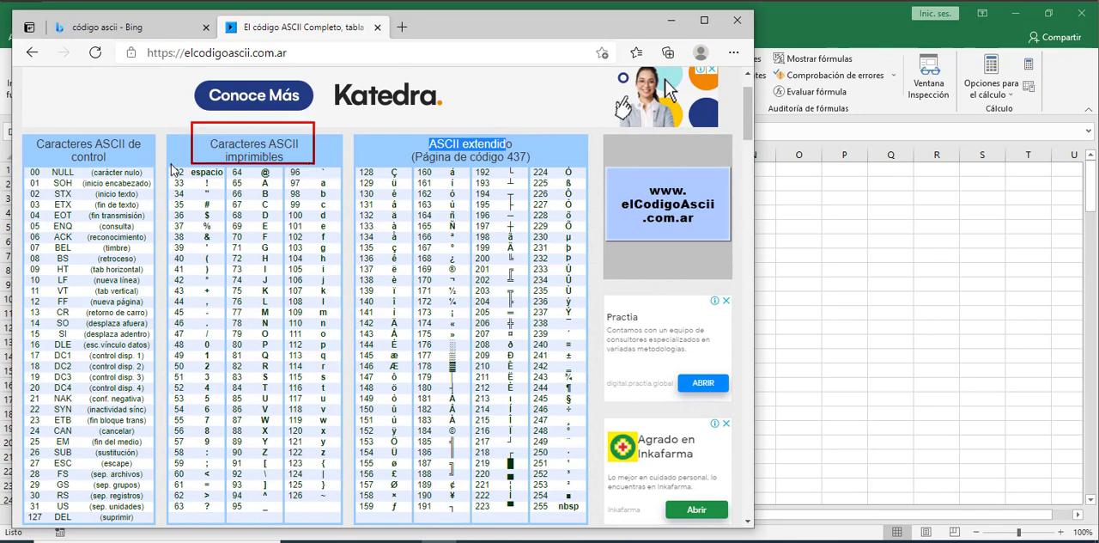
drag(172, 165, 190, 514)
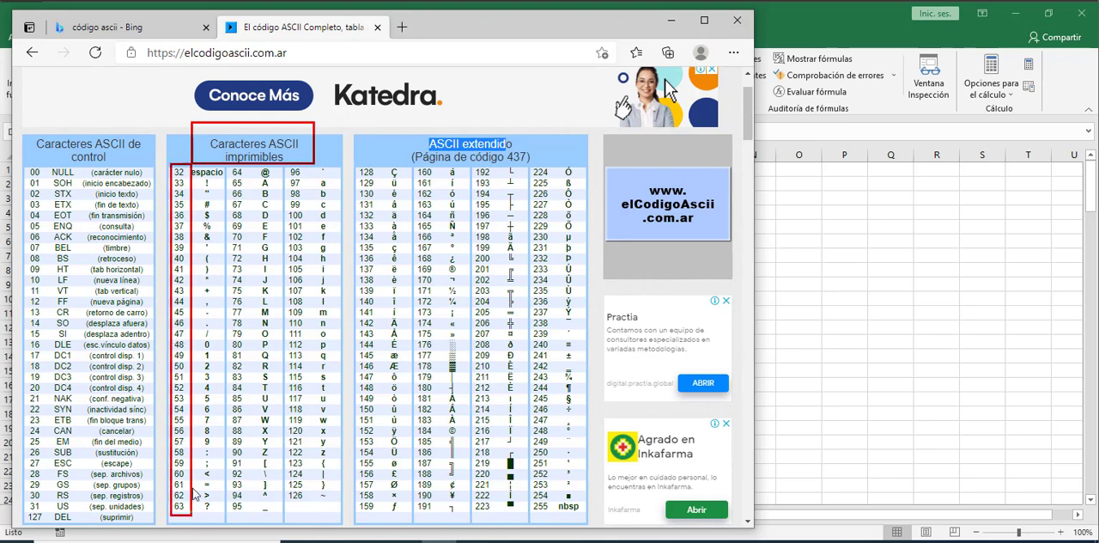
click(216, 177)
click(215, 203)
click(275, 175)
click(215, 470)
click(190, 471)
click(5, 19)
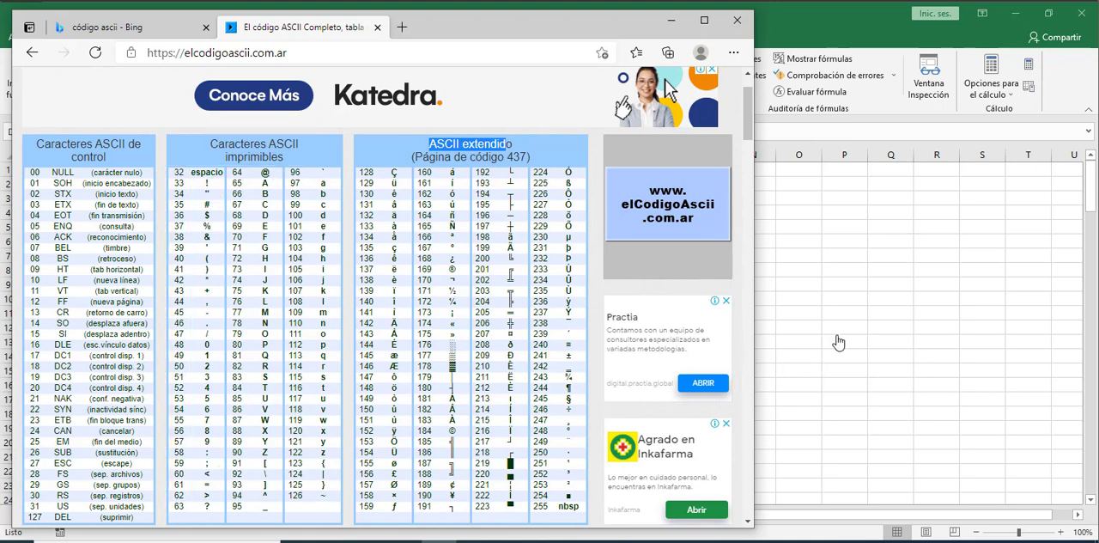
click(802, 283)
Enter 64 in cell B10, directly below the CARÁCTER example codes
click(173, 271)
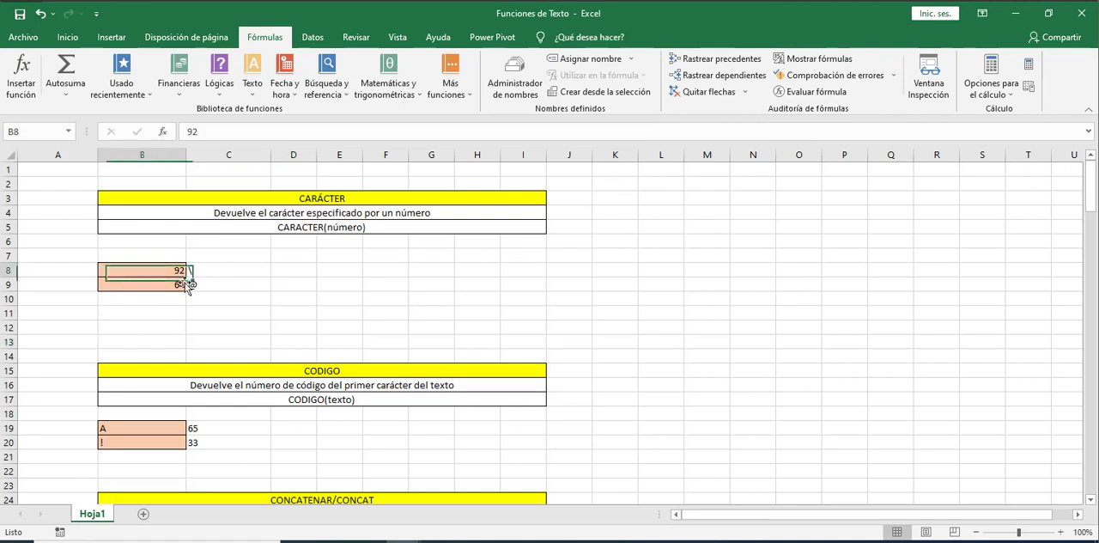
key(Down)
key(Up)
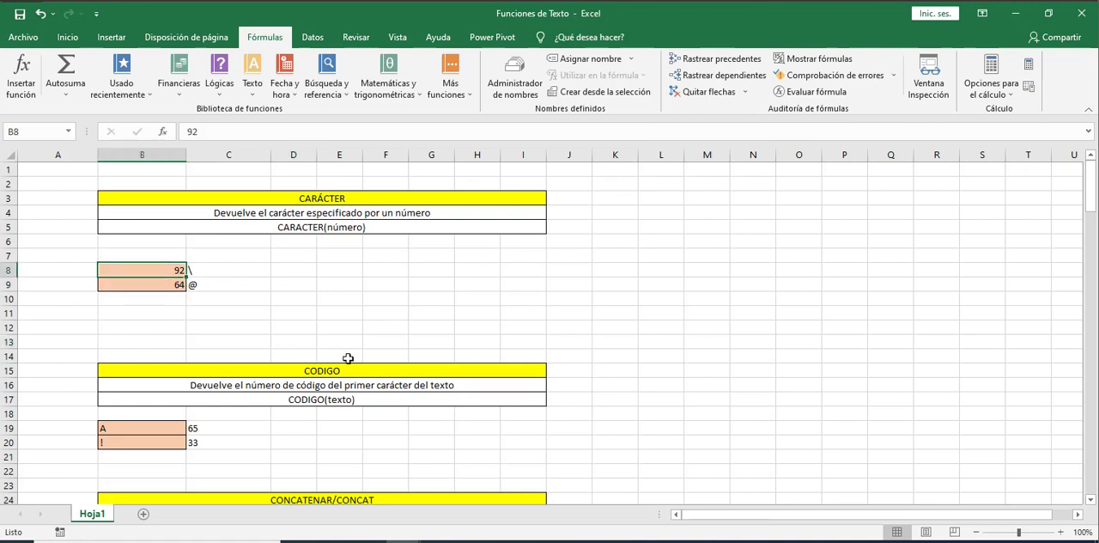
key(Down)
key(Right)
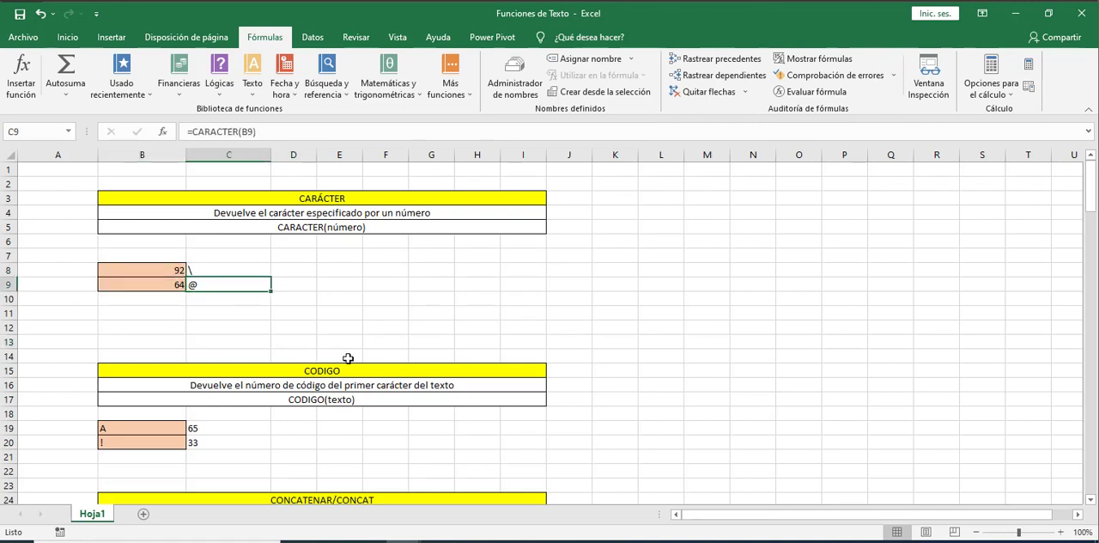
key(Down)
key(Left)
text(64)
key(Return)
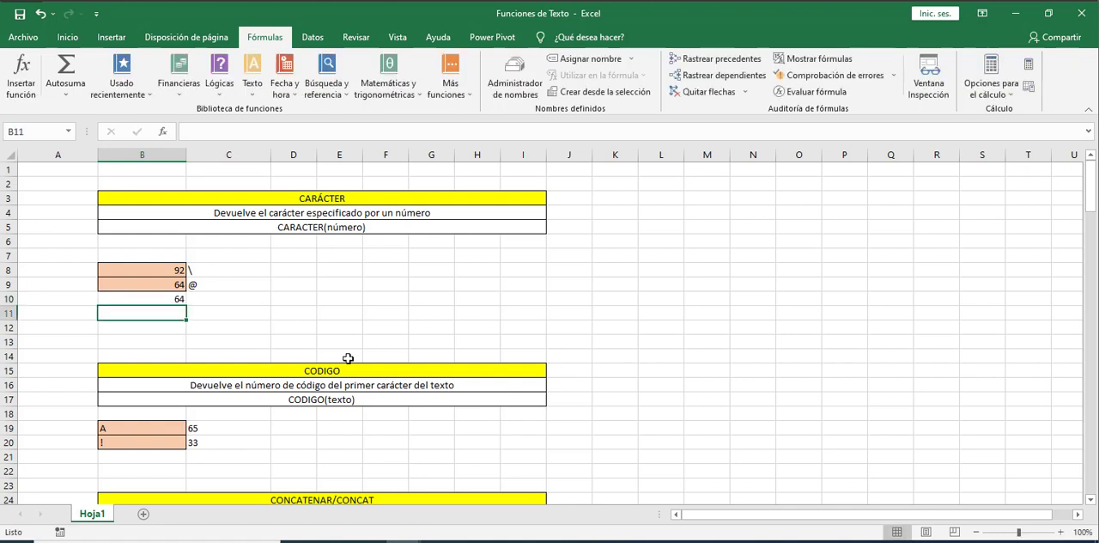
Enter the formula =CARACTER(B10) in cell C10
key(Up)
key(Right)
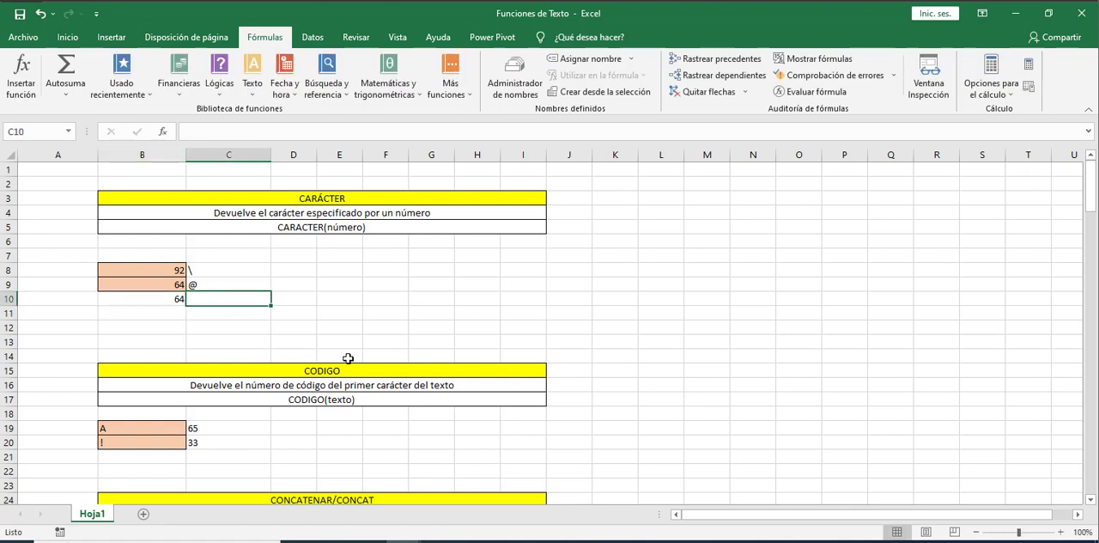
text(=ca)
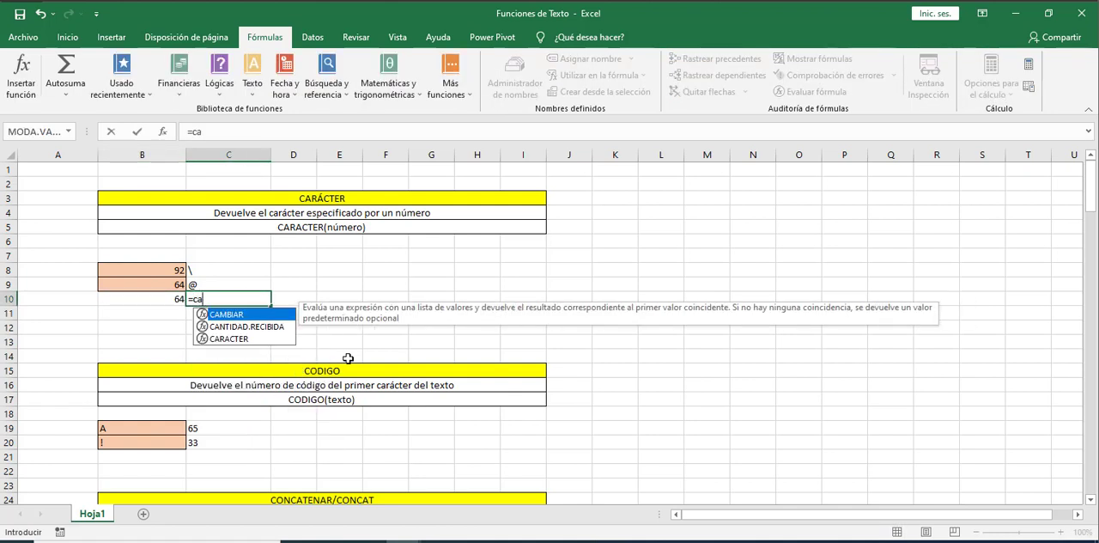
key(Down)
key(Down)
key(Tab)
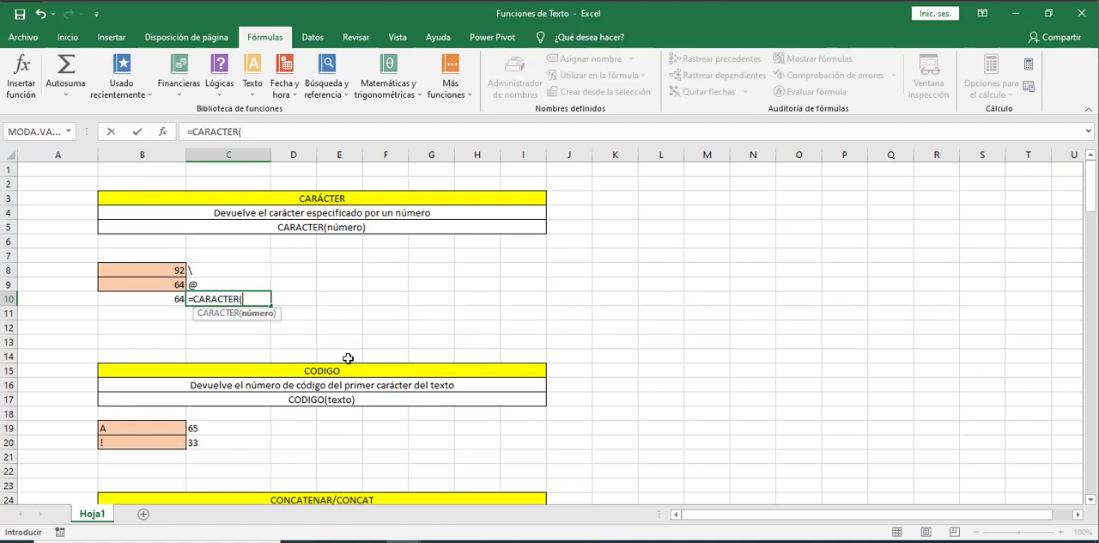
click(161, 296)
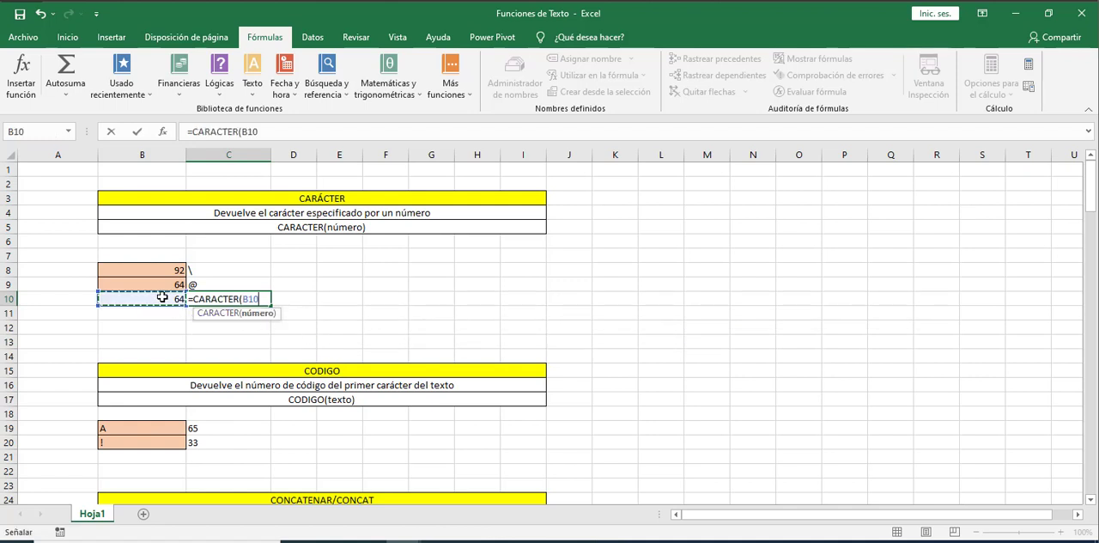
text())
key(Return)
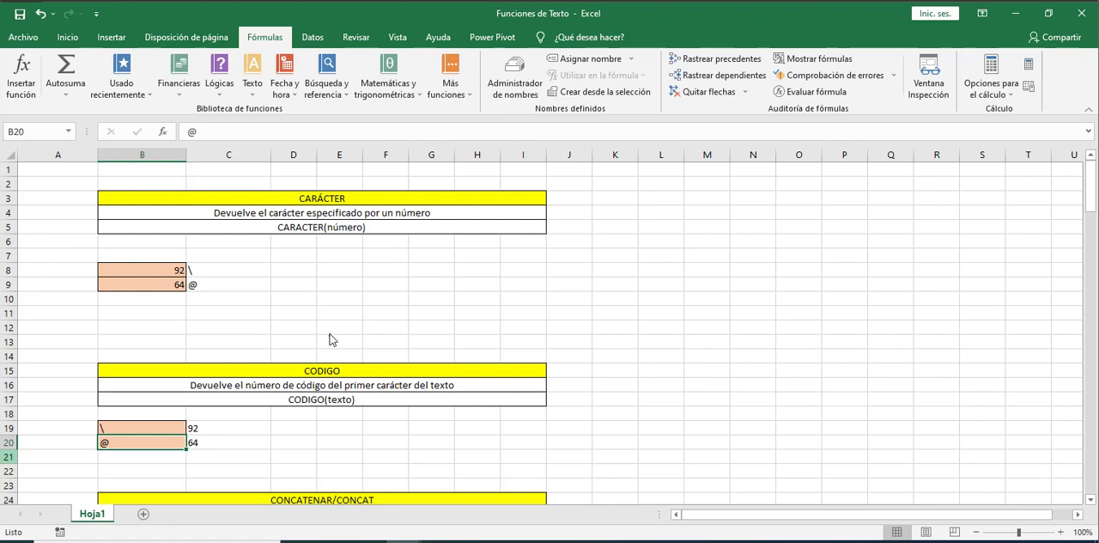
drag(290, 356, 352, 385)
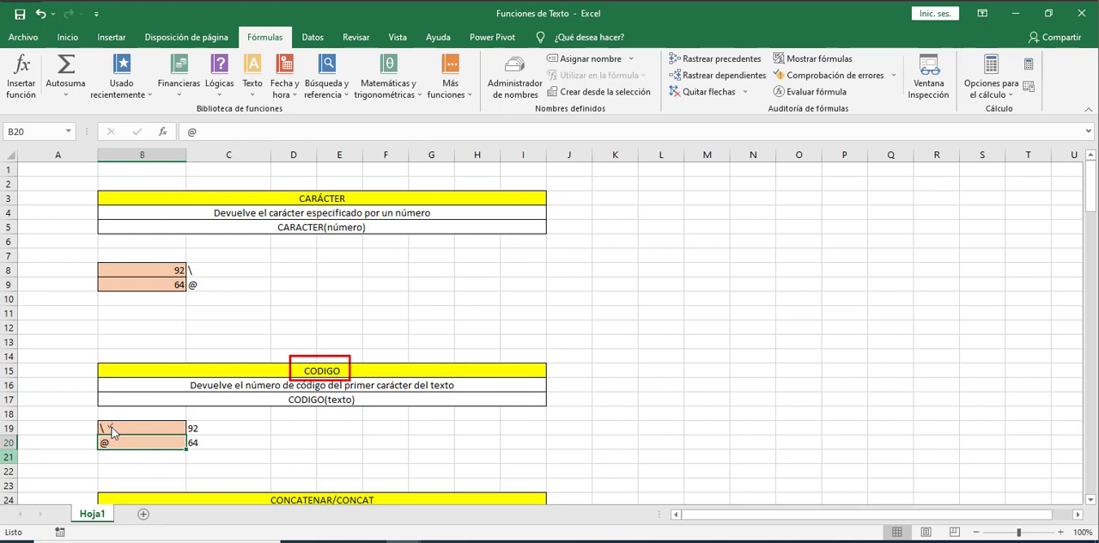
drag(106, 425, 119, 420)
mouse_move(214, 427)
mouse_down()
mouse_move(224, 421)
mouse_move(219, 432)
mouse_up()
click(4, 2)
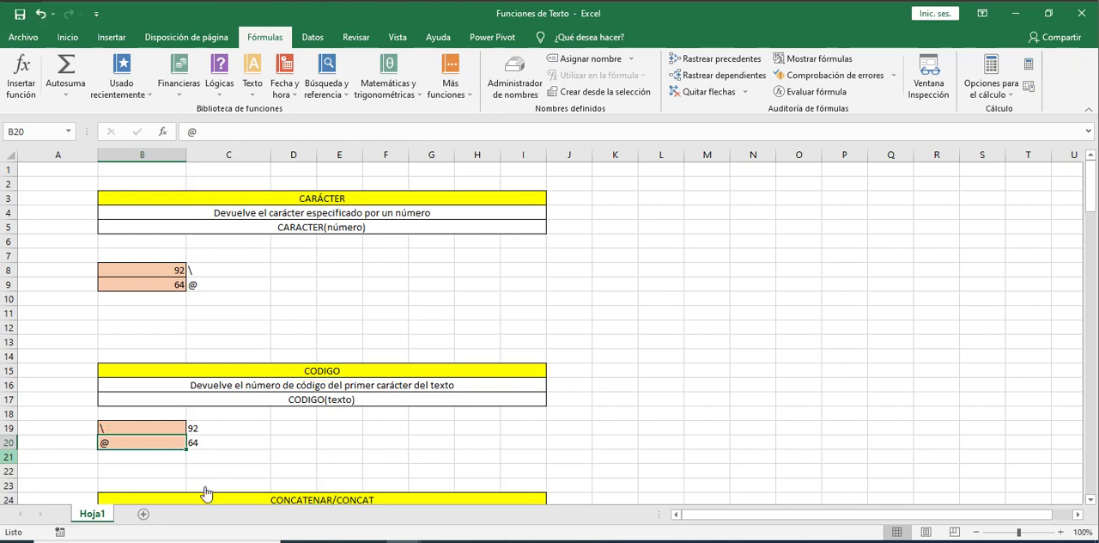
Enter the character @ in cell B21, directly below the CODIGO examples
click(157, 454)
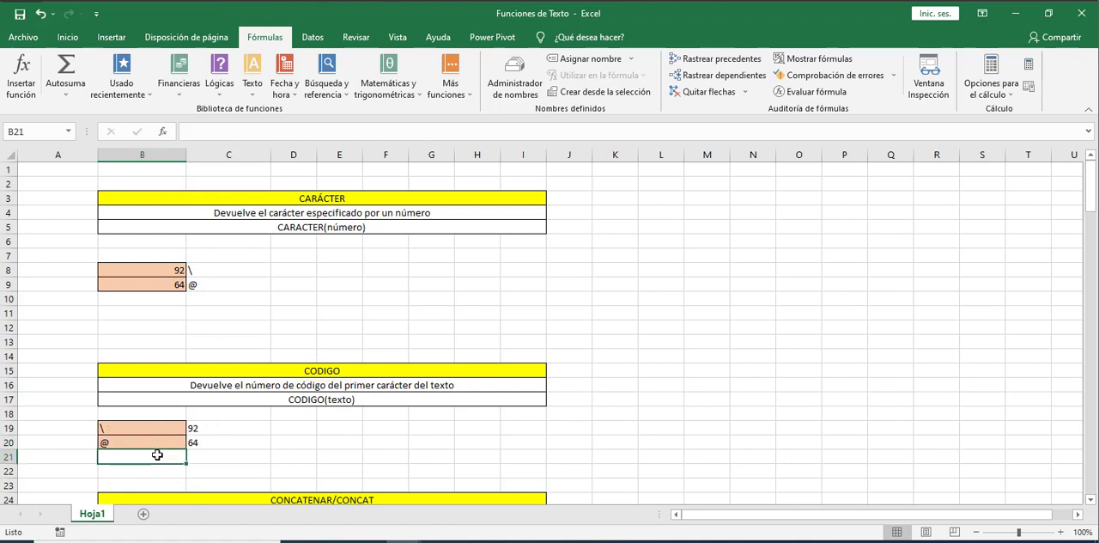
text(ÿ)
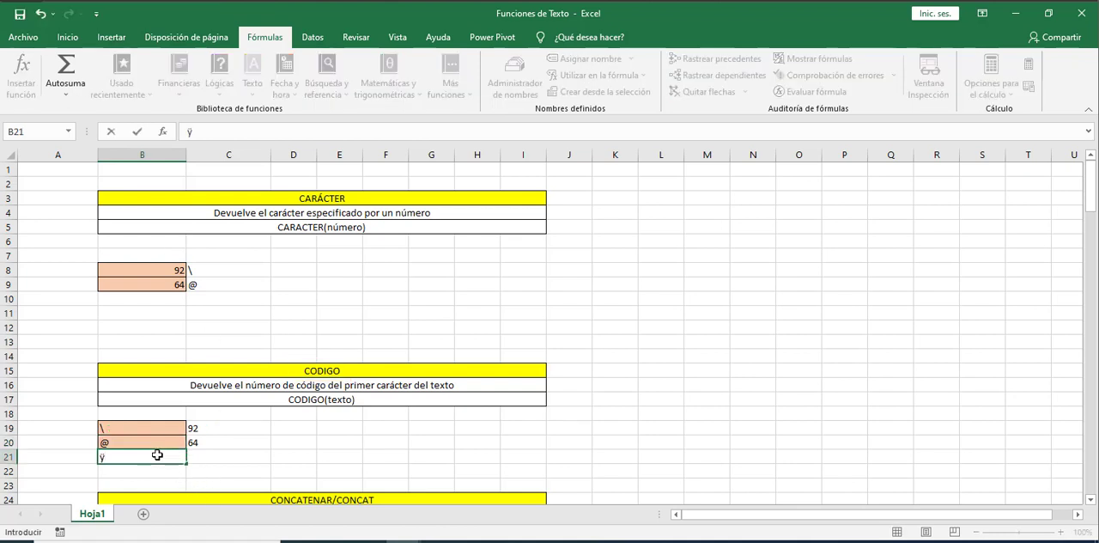
key(BackSpace)
text(@)
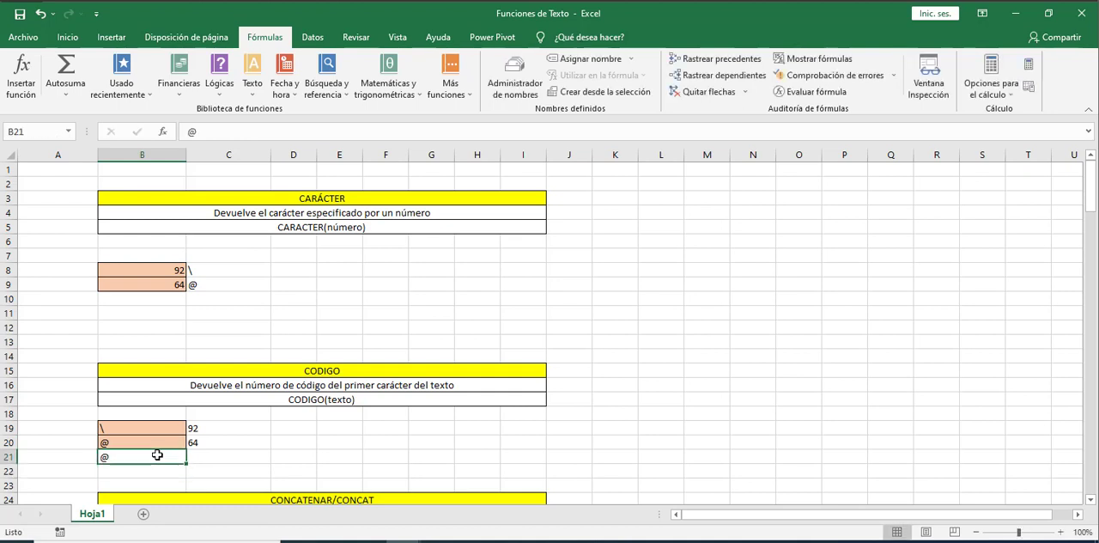
Enter the formula =CODIGO(B21) in cell C21 and select that cell again
key(Tab)
text(=codigo)
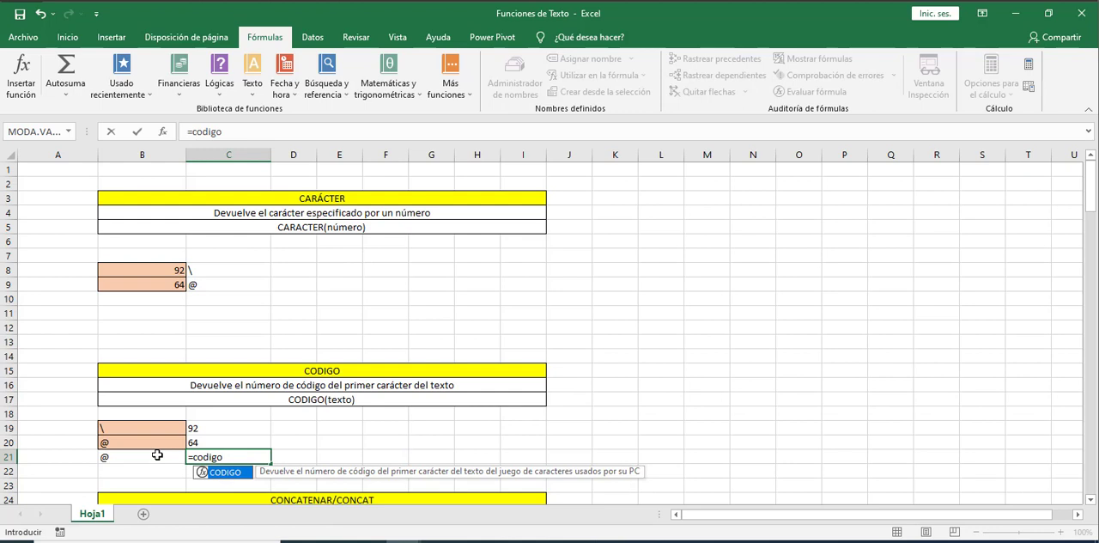
text(()
click(146, 456)
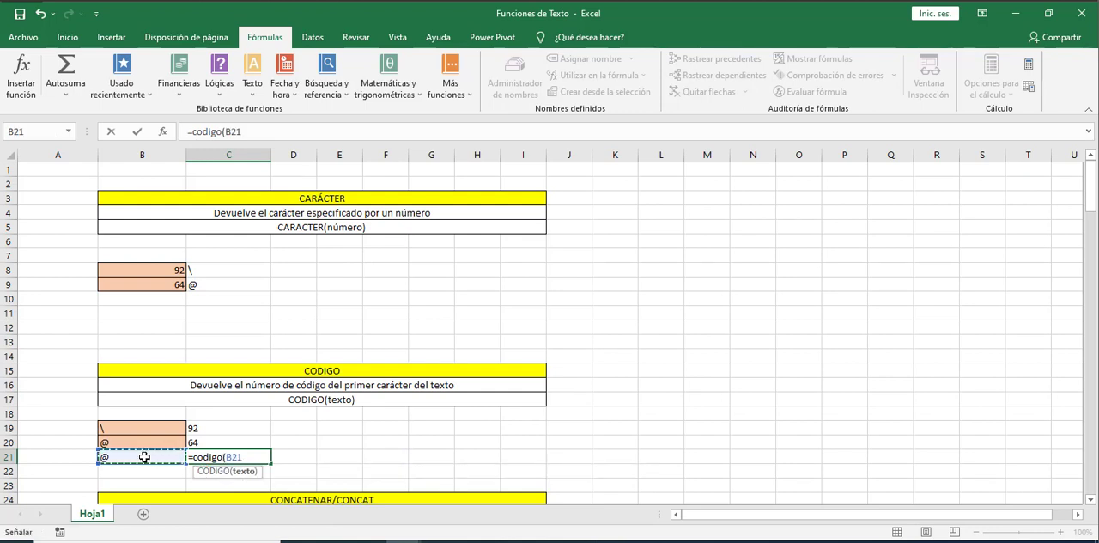
text())
key(Return)
key(Up)
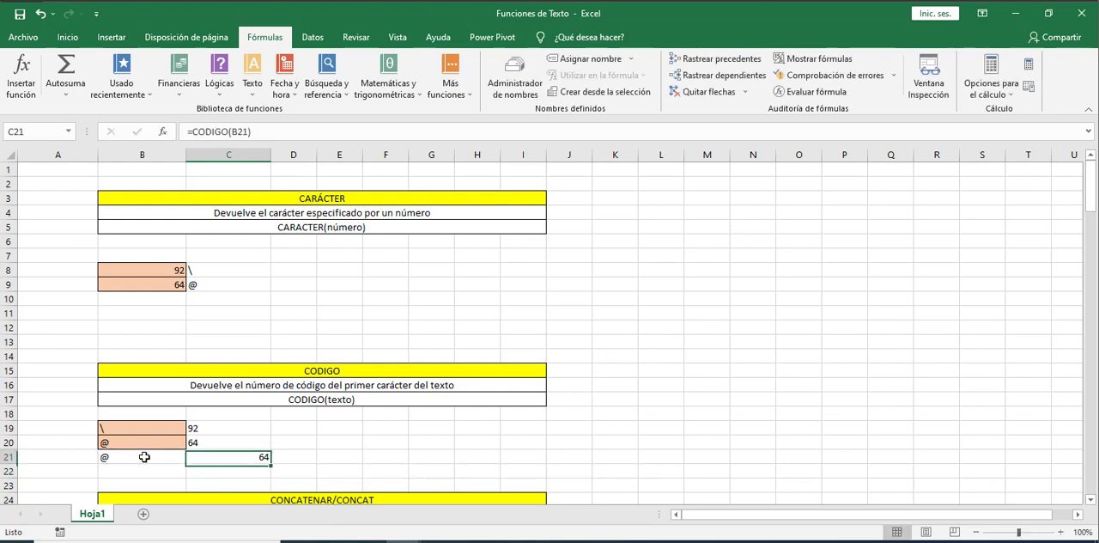
Put a space before the @ in cell B21, and replace that space with 1 to make 1@
double_click(144, 457)
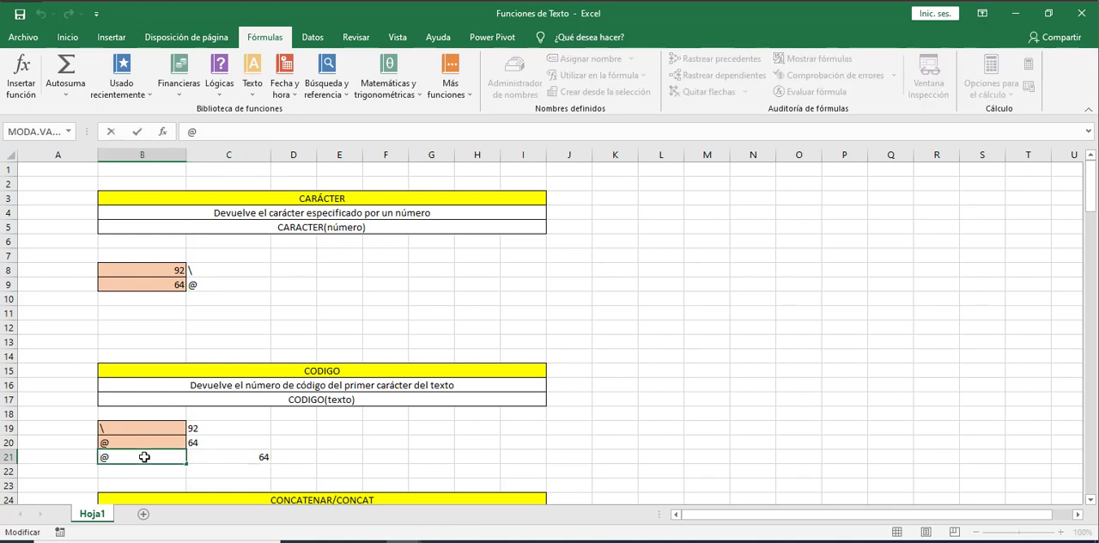
key(Return)
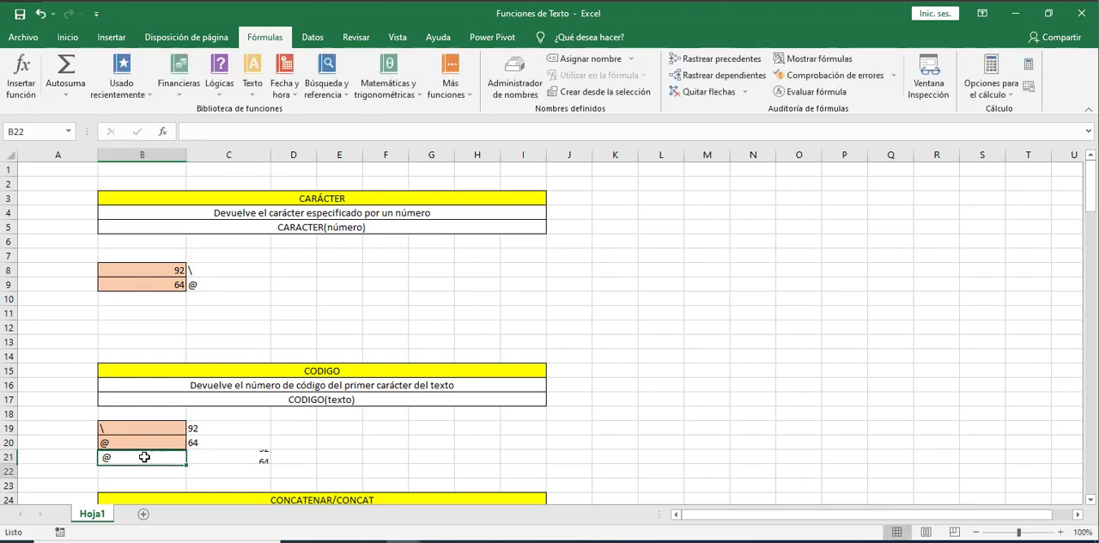
key(Up)
double_click(144, 457)
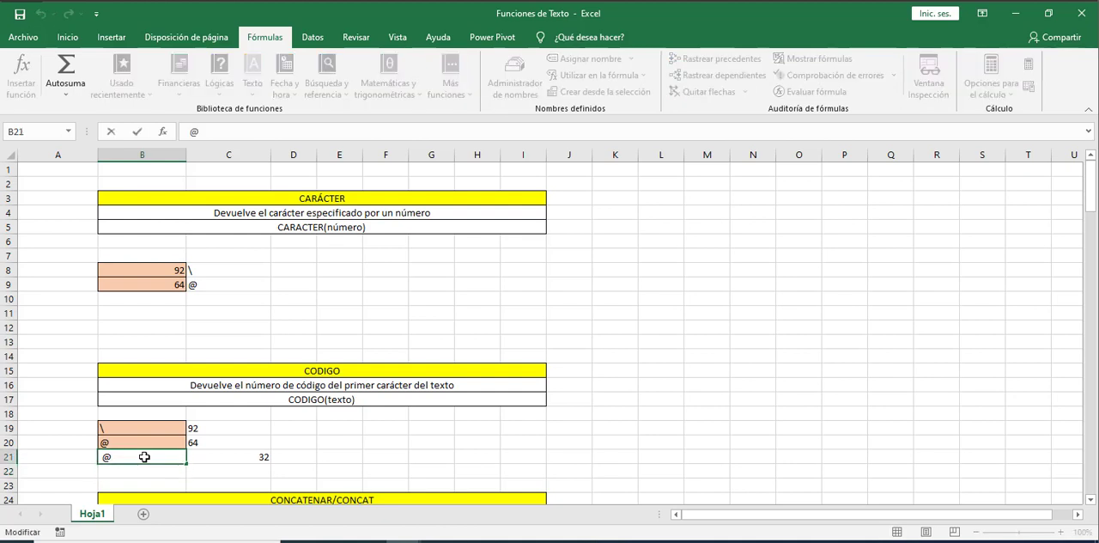
key(Home)
key(Delete)
text(1)
key(Return)
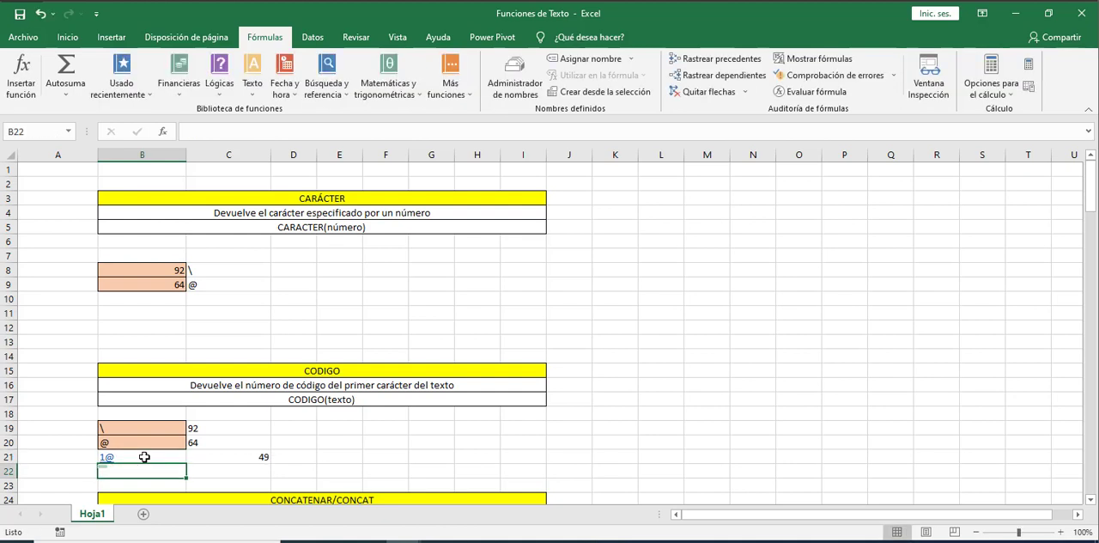
Replace the leading 1 in cell B21 with g, keeping the @ after it
double_click(144, 457)
key(Left)
key(BackSpace)
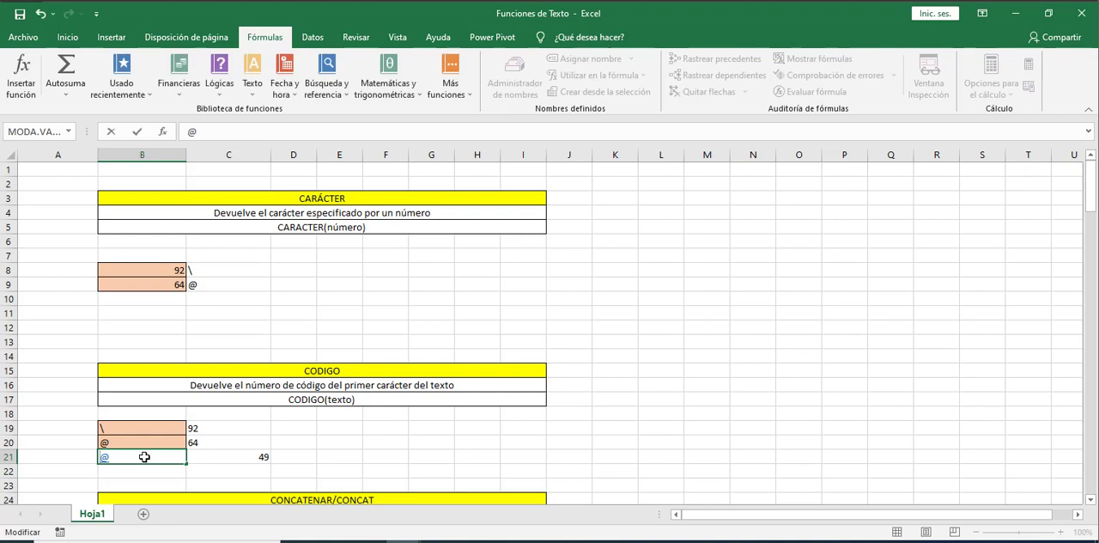
text(g)
key(Return)
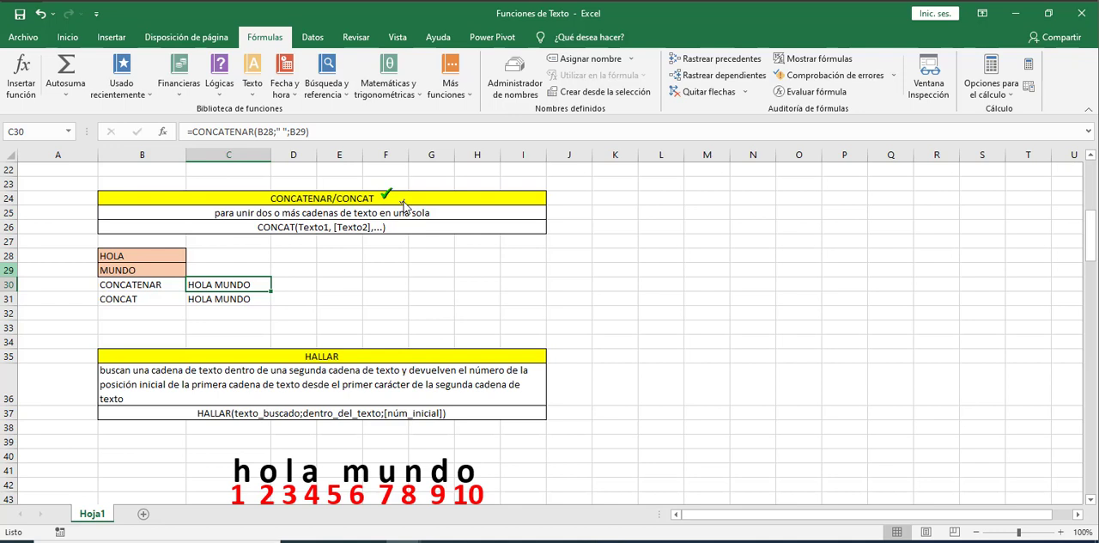
Examine the CONCATENAR/CONCAT section, its HOLA and MUNDO source texts, and the joined text produced by each function
click(310, 191)
click(362, 186)
click(146, 254)
click(150, 267)
click(174, 281)
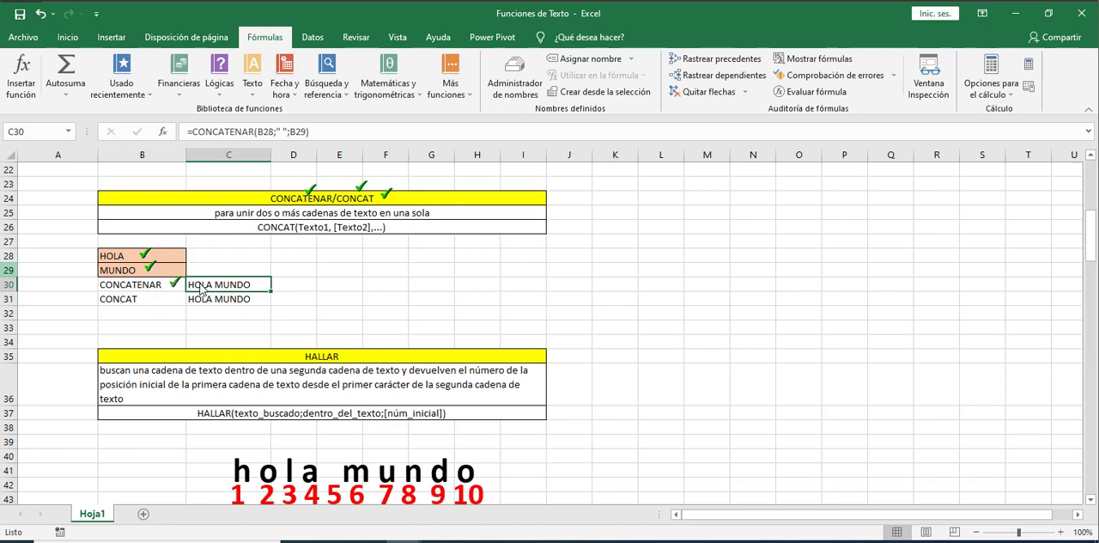
click(153, 297)
click(264, 282)
click(261, 299)
click(2, 43)
Enter the formula =CONCAT(B28;B29) in cell D30 to join HOLA and MUNDO
click(302, 288)
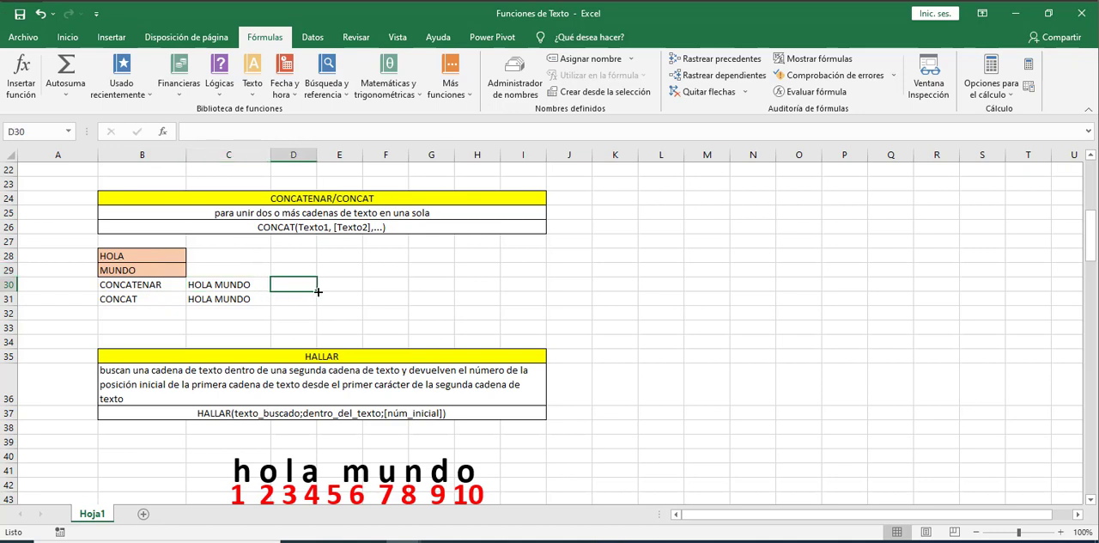
text(=con)
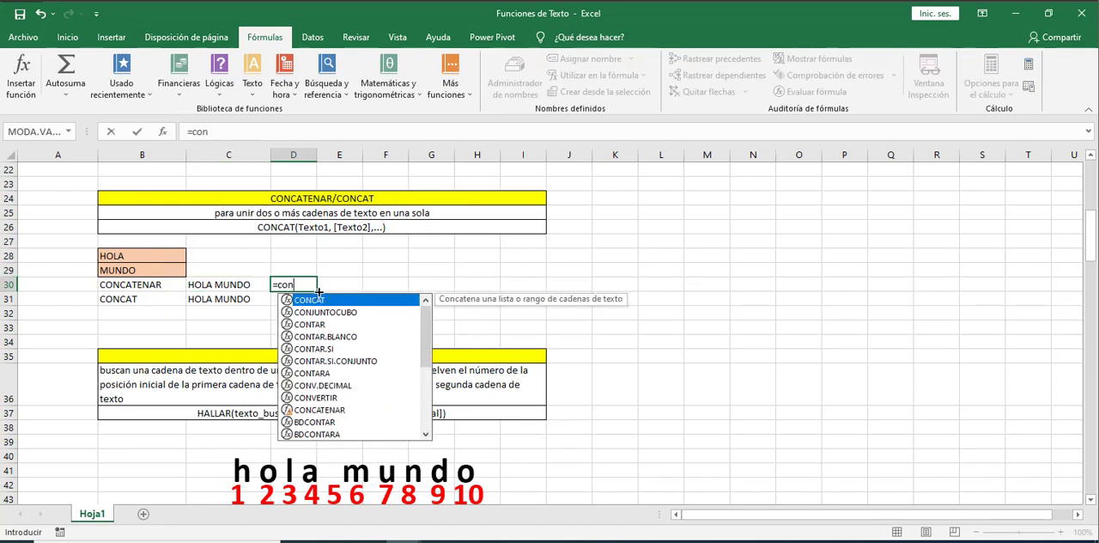
key(Tab)
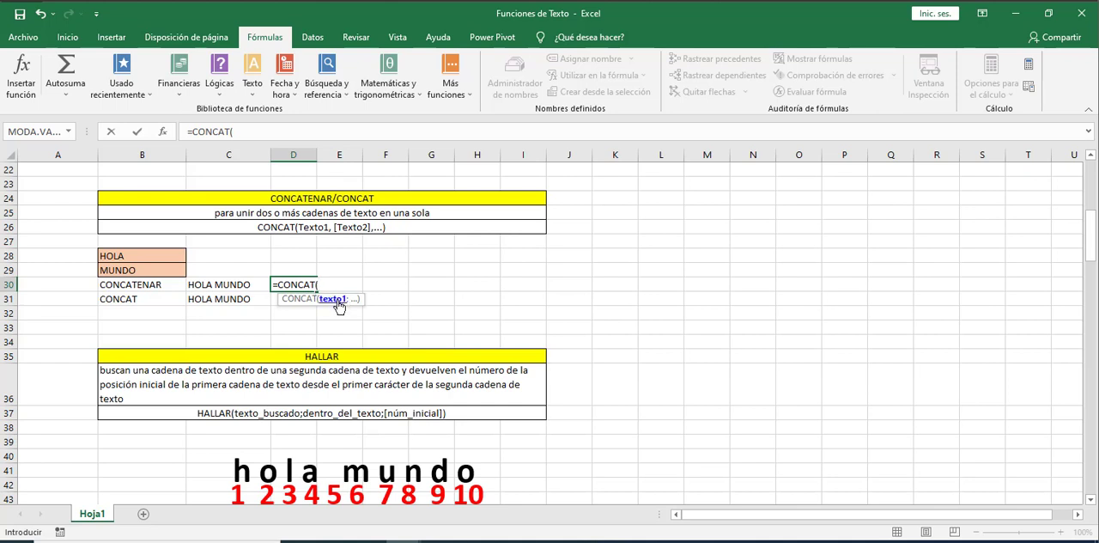
click(115, 256)
text(;)
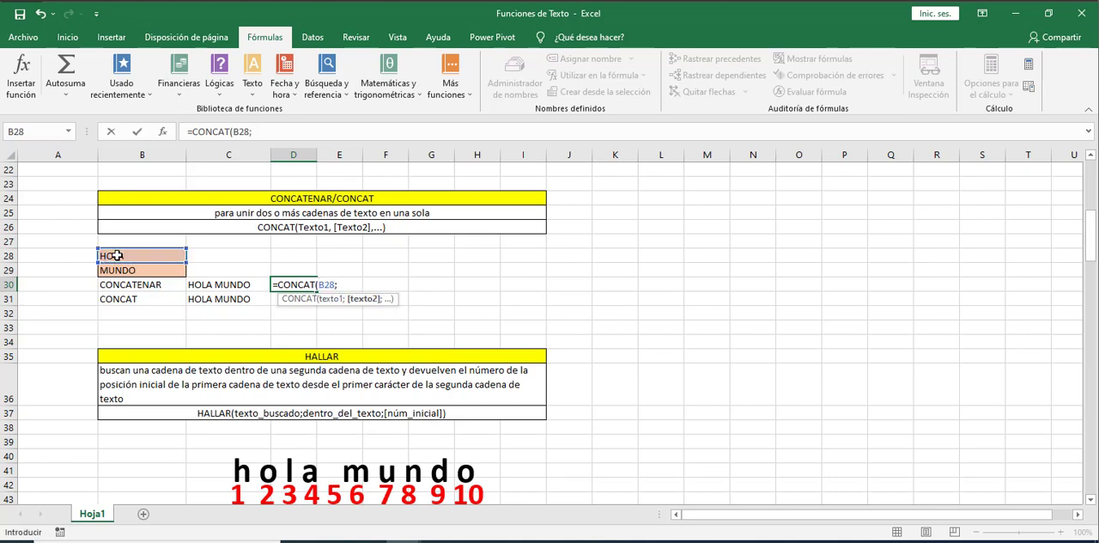
click(159, 270)
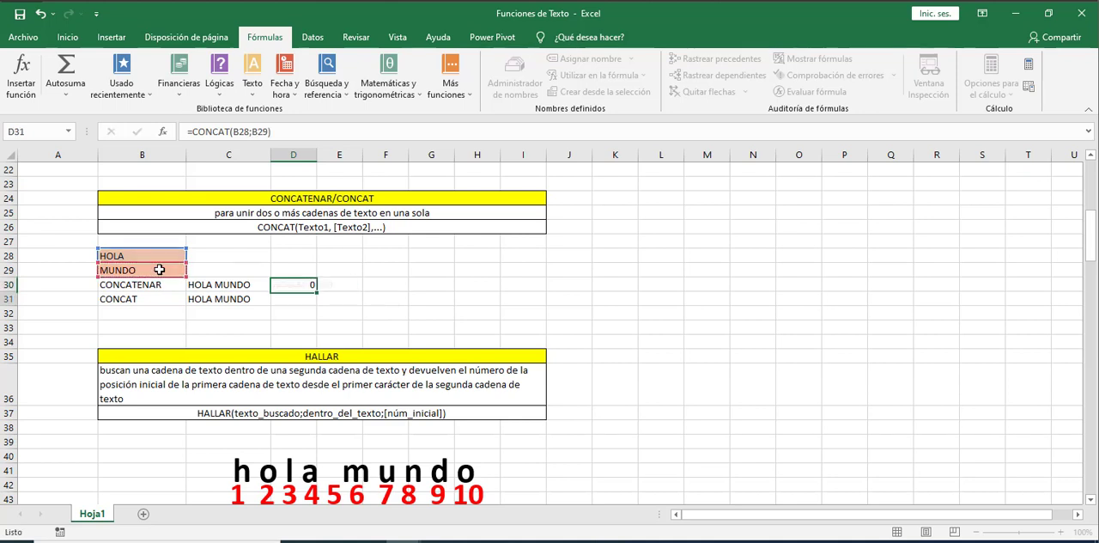
Insert a space between the two joined texts in cell D30, making the formula =CONCAT(B28;" ";B29)
key(Return)
key(Up)
key(Down)
key(Up)
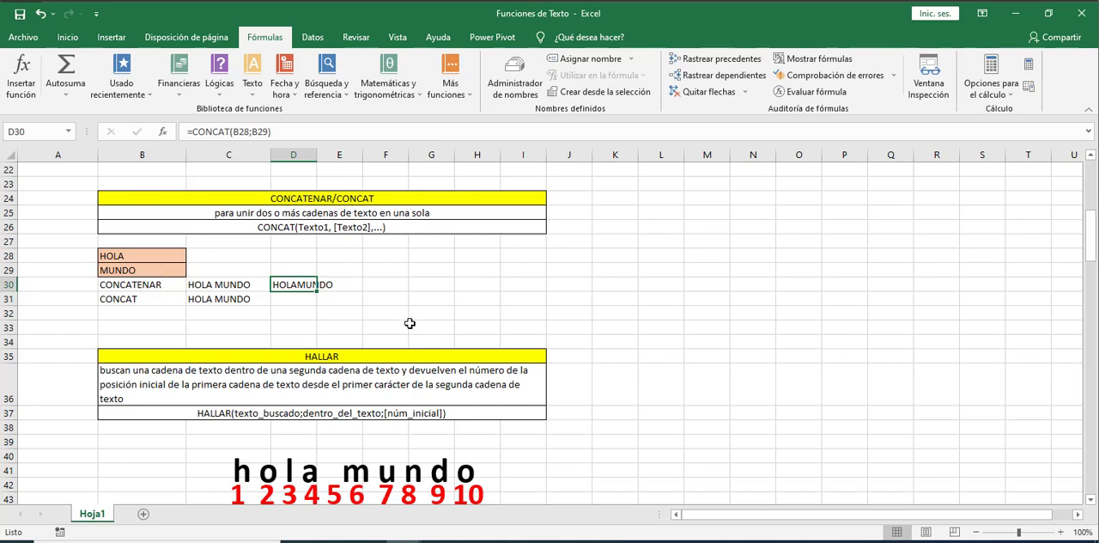
key(F2)
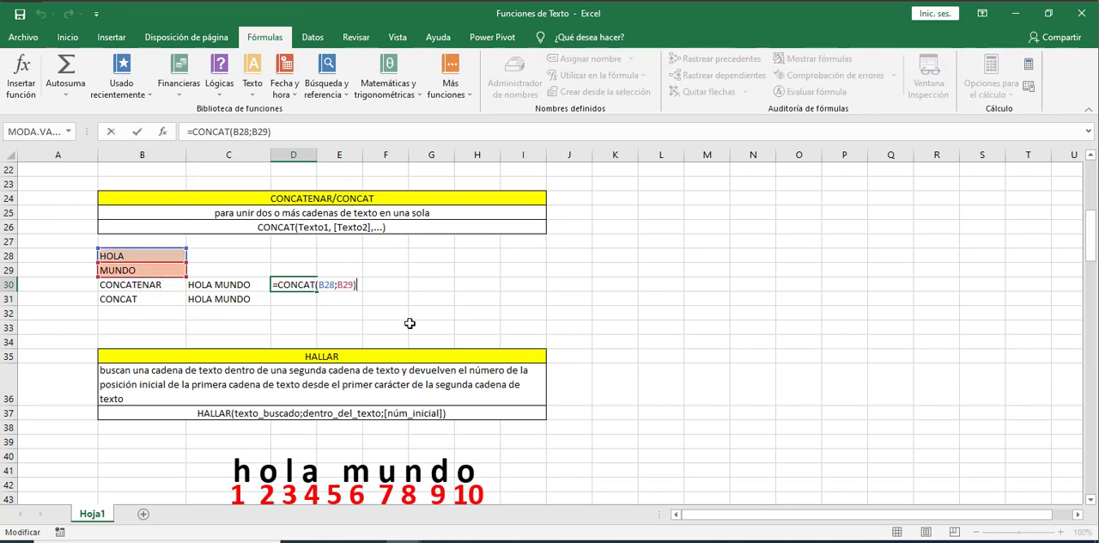
key(Left)
key(Left)
key(Left)
key(Left)
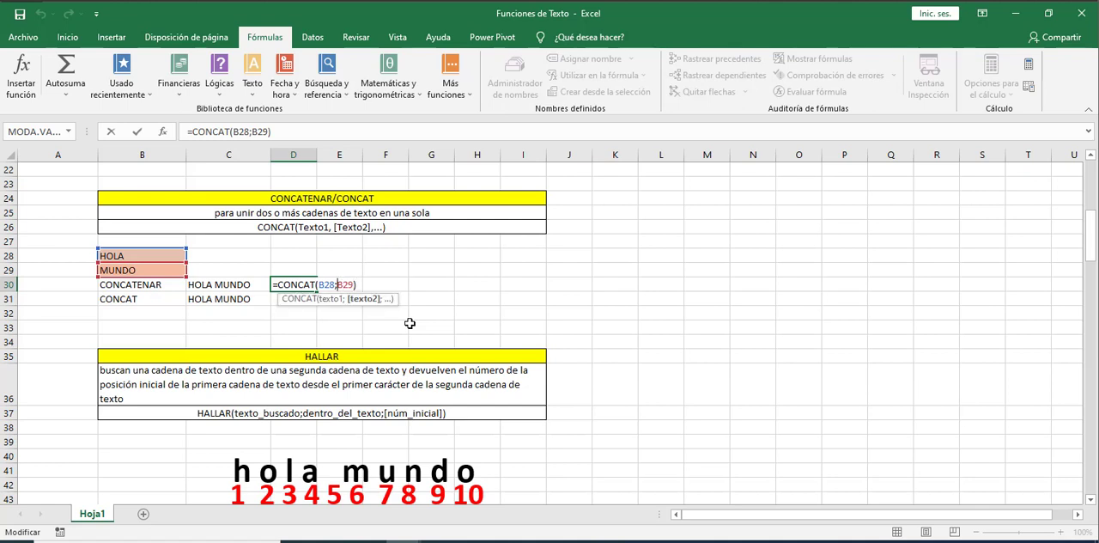
text(" ")
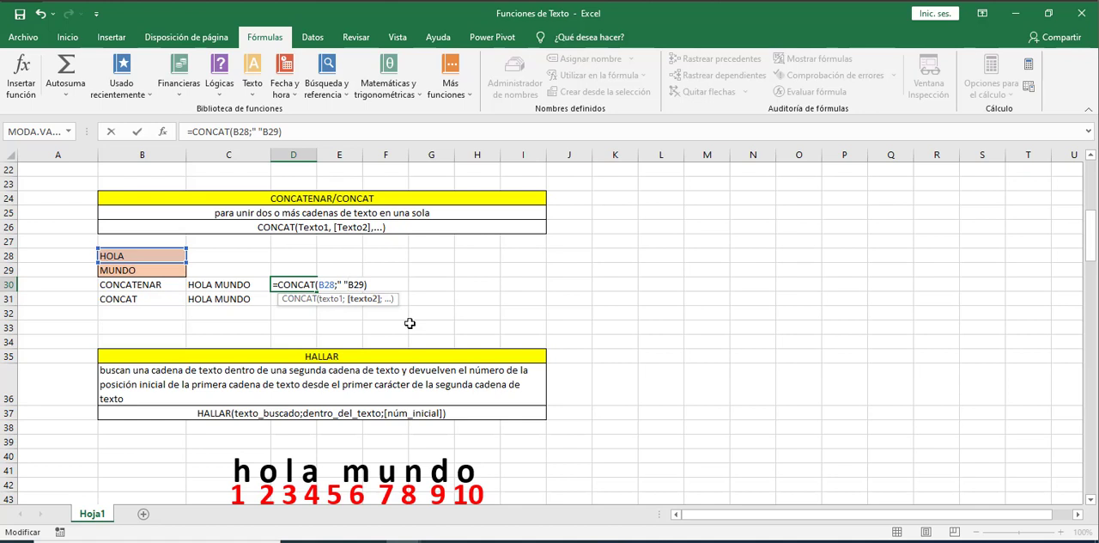
text(;)
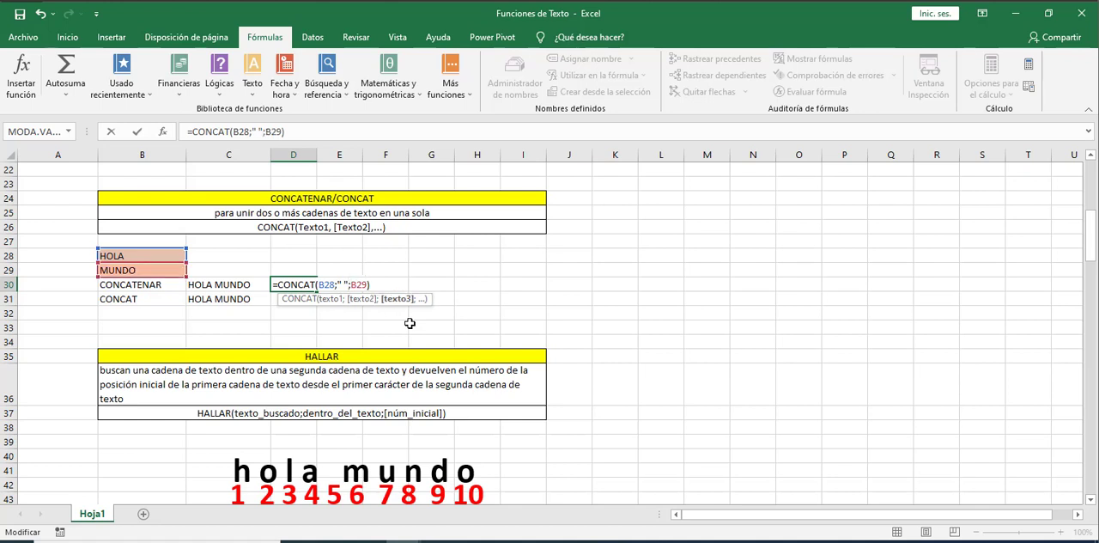
drag(345, 284, 339, 284)
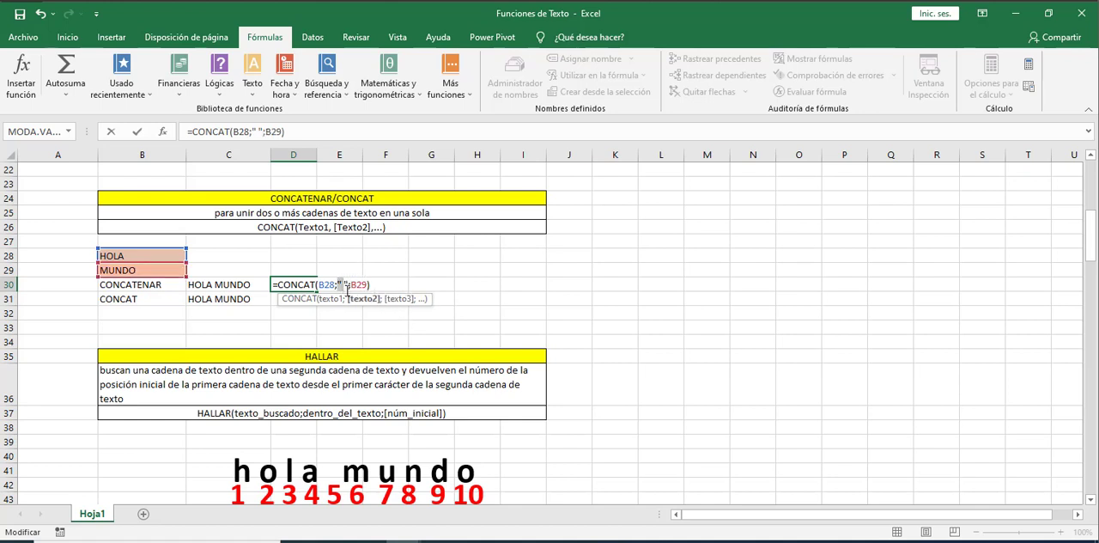
click(349, 285)
key(Return)
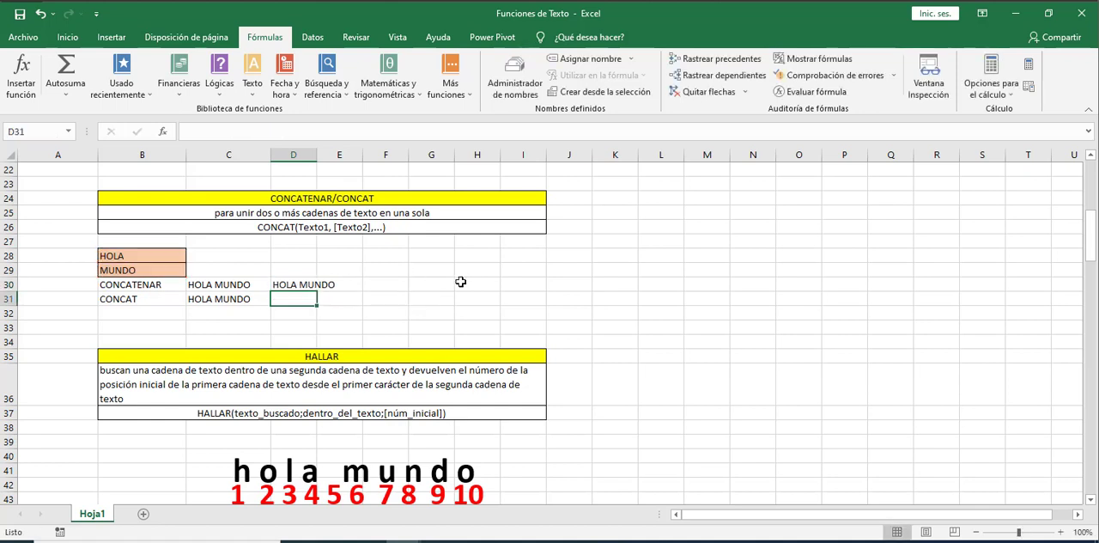
click(297, 283)
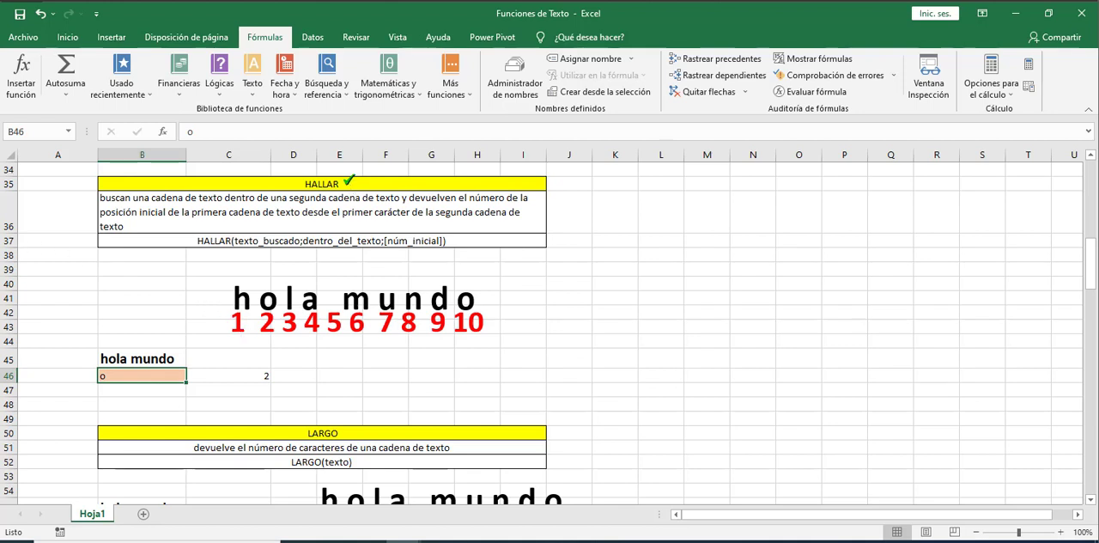
Examine the HALLAR section, the numbered characters of hola mundo, and the example that locates the letter o
drag(208, 263, 518, 352)
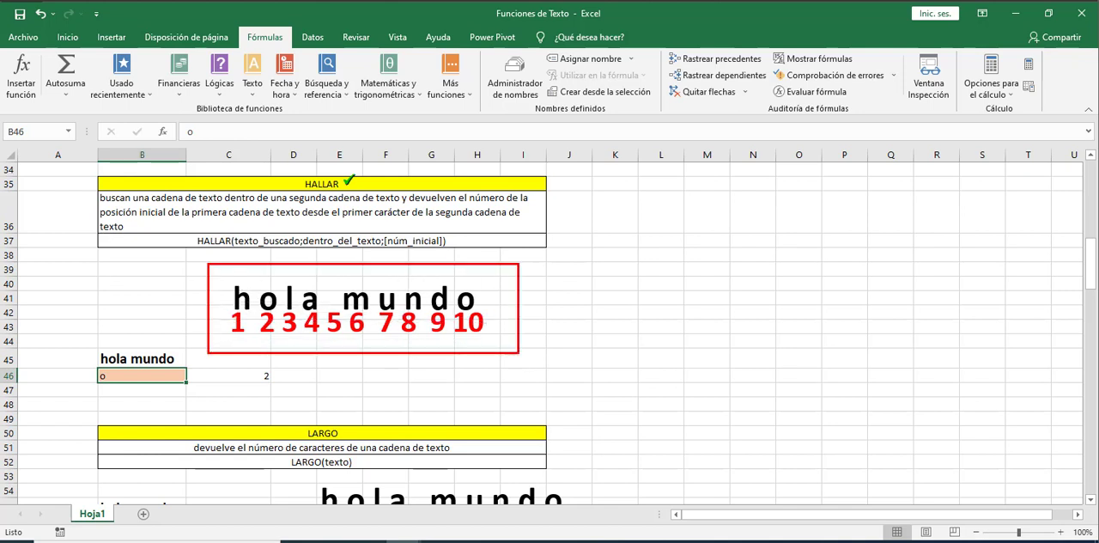
click(245, 284)
click(268, 285)
click(291, 282)
click(313, 285)
click(330, 301)
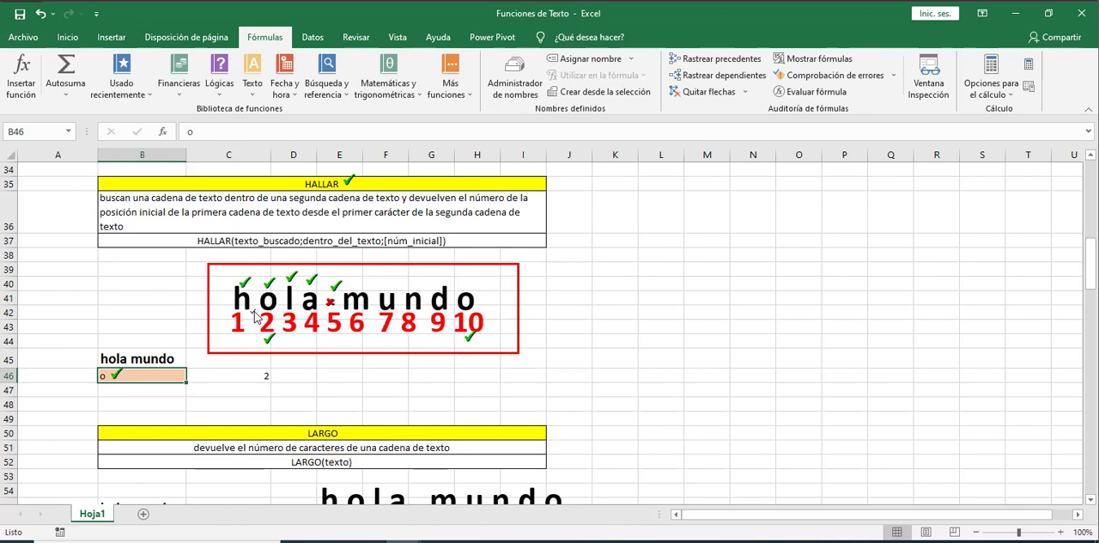
click(249, 376)
click(212, 386)
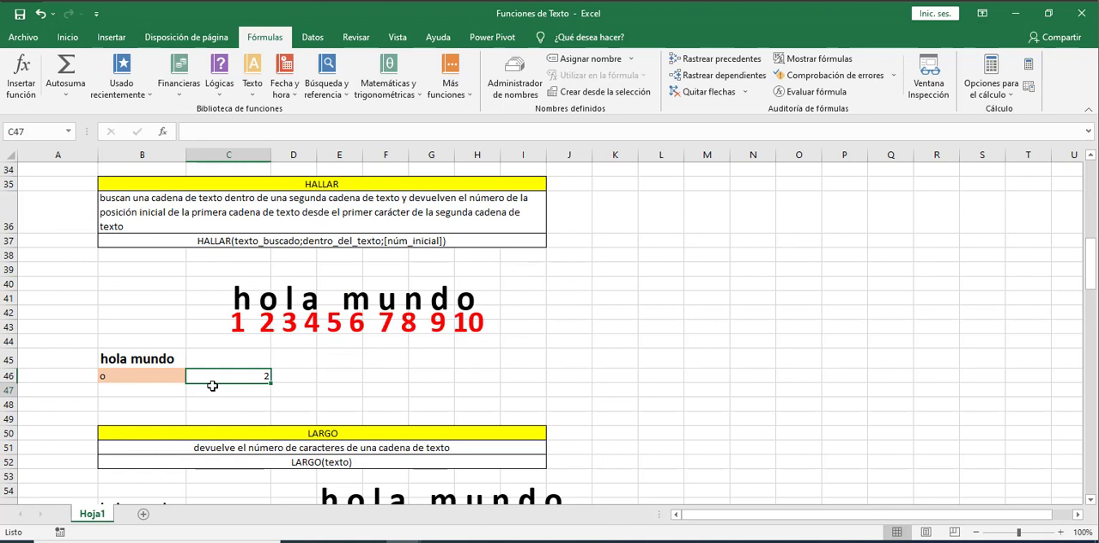
Enter the letter a in cell B47 as a second search text below the o
click(153, 374)
click(207, 388)
click(146, 392)
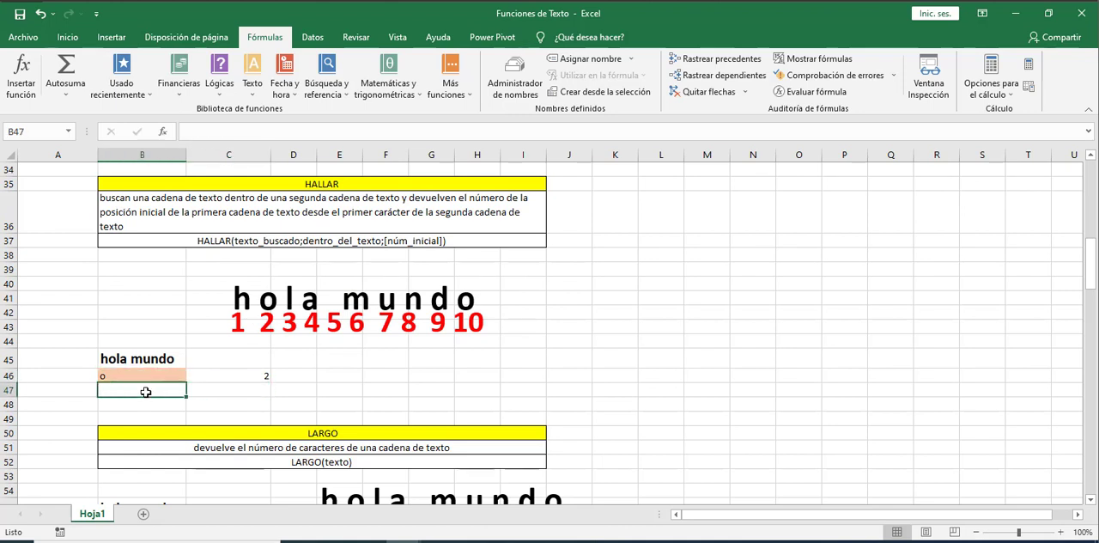
text(a)
key(Tab)
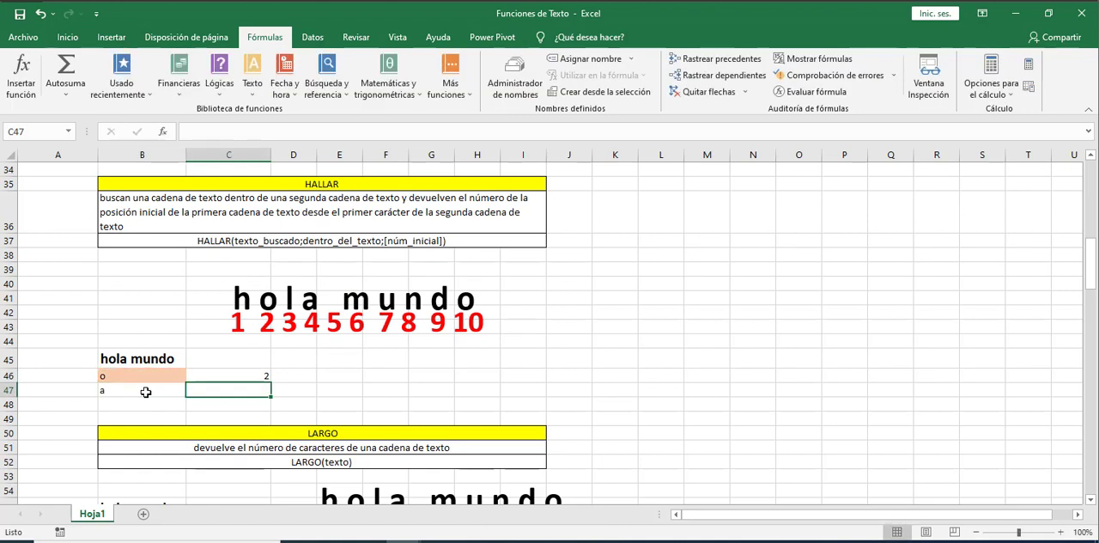
Enter the formula =HALLAR(B47;B45;1) in cell C47 to find the letter a in hola mundo
text(=hall)
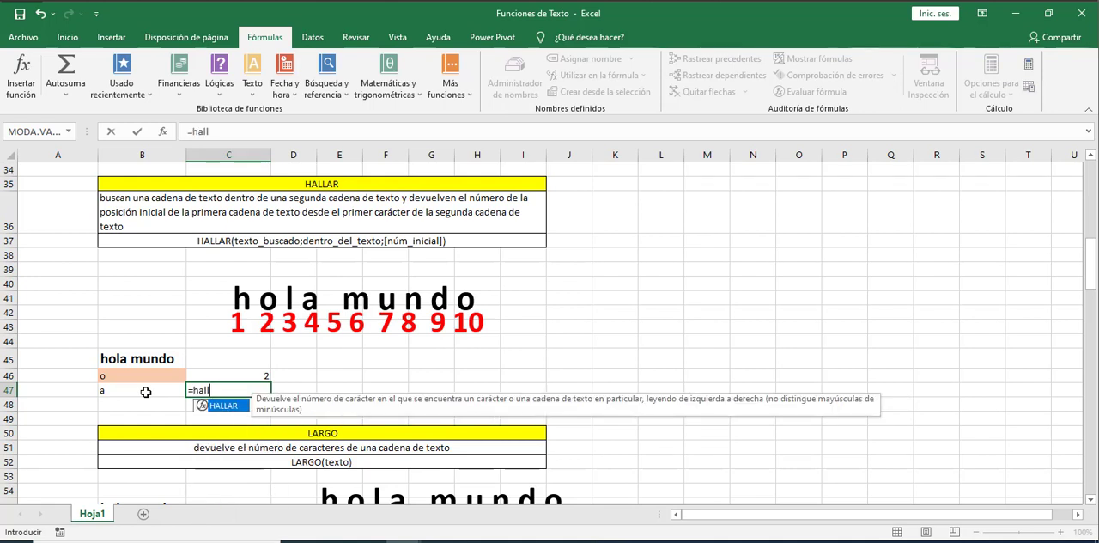
key(Tab)
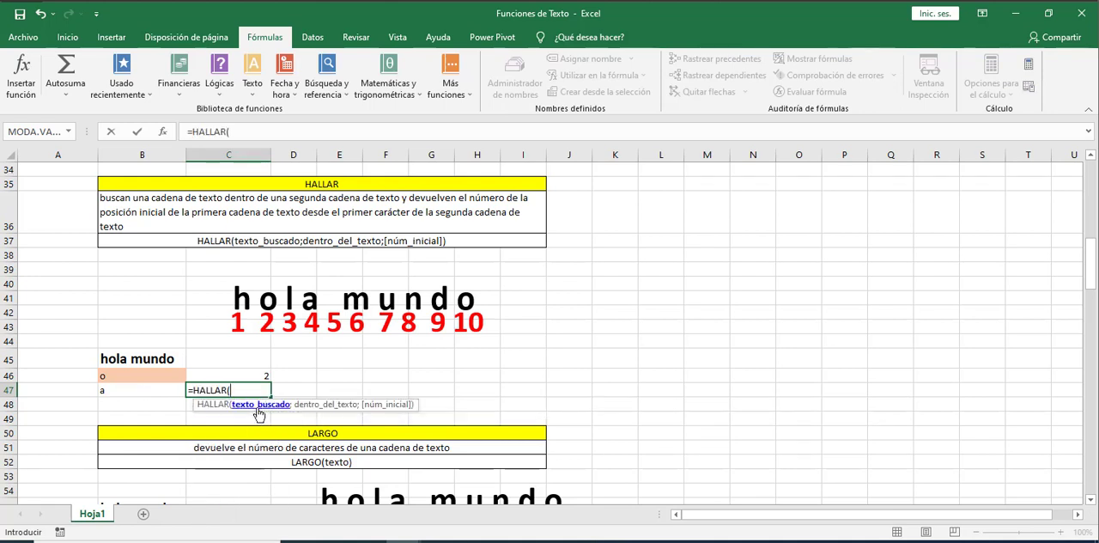
click(117, 388)
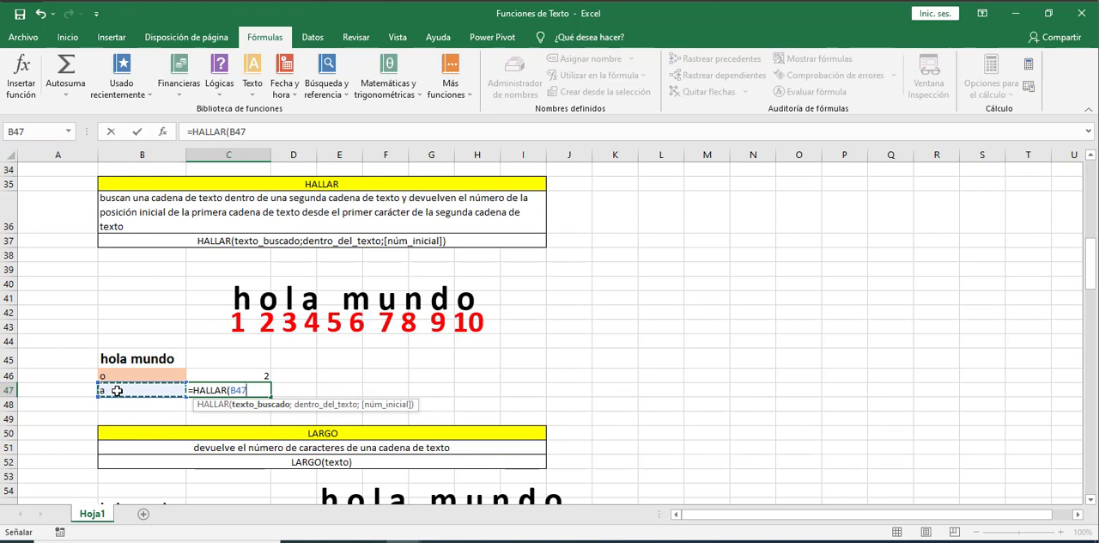
text(;)
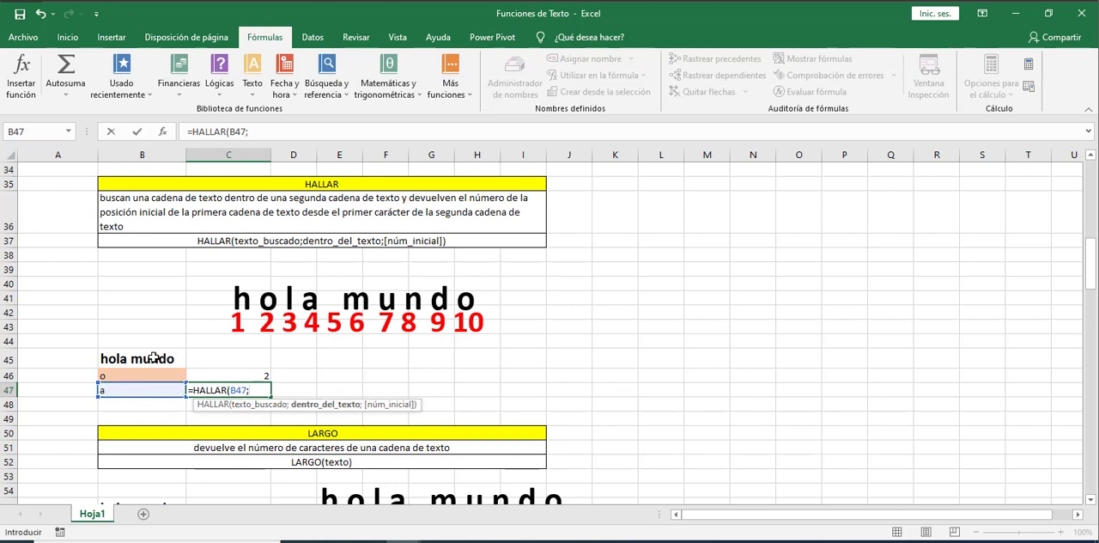
click(152, 357)
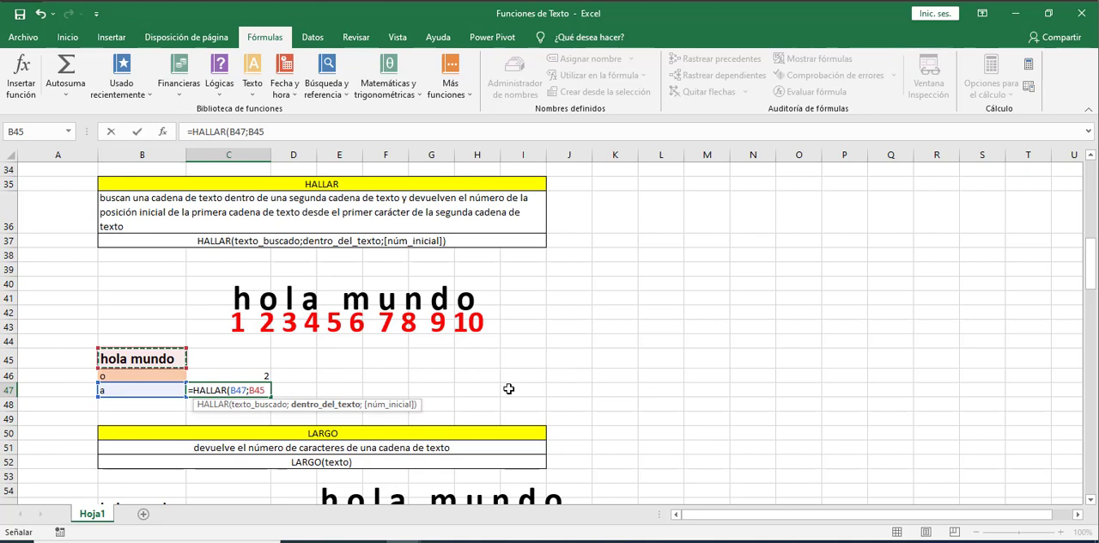
text(;)
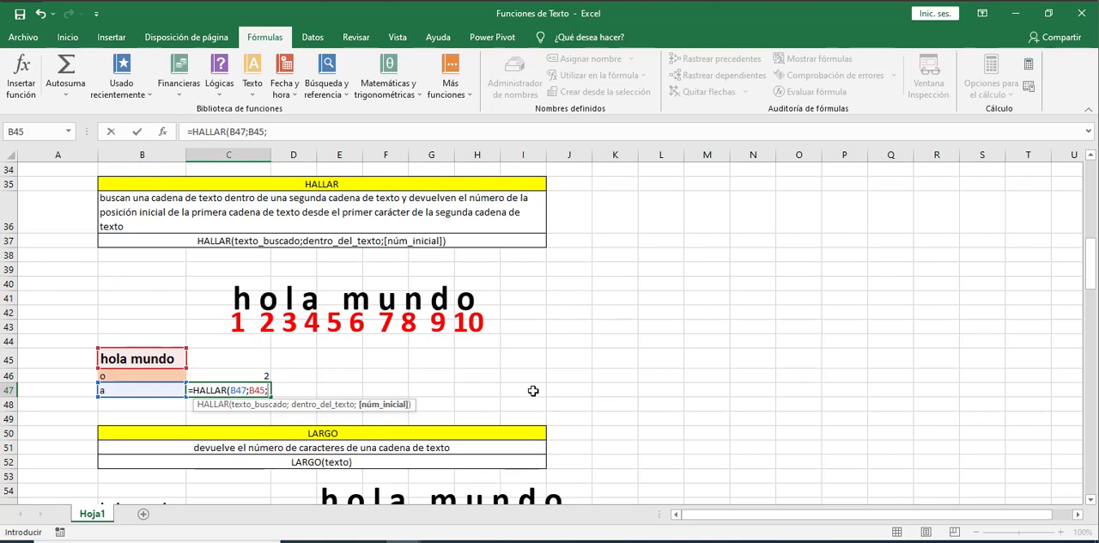
text(1))
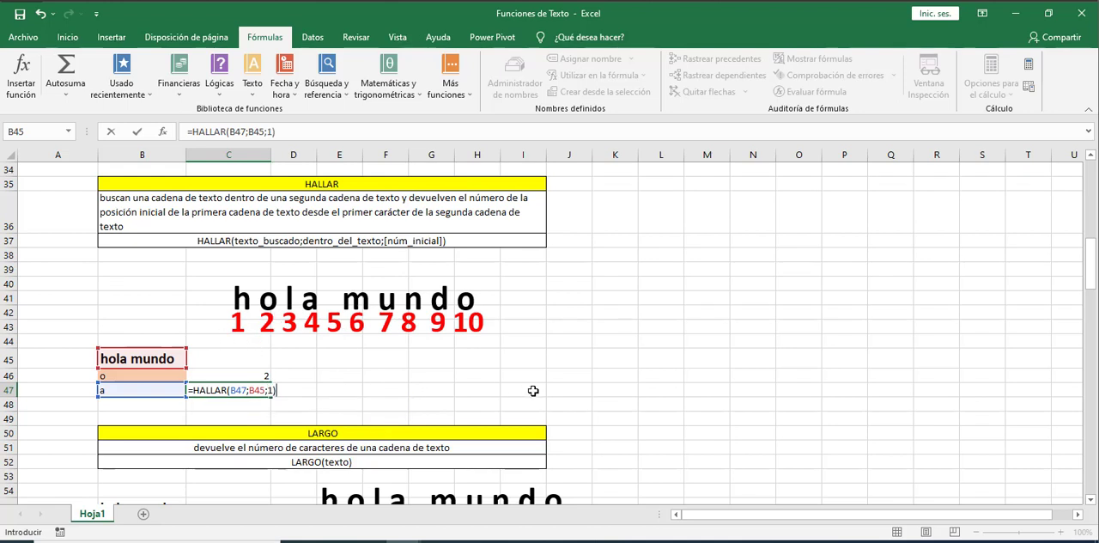
key(Return)
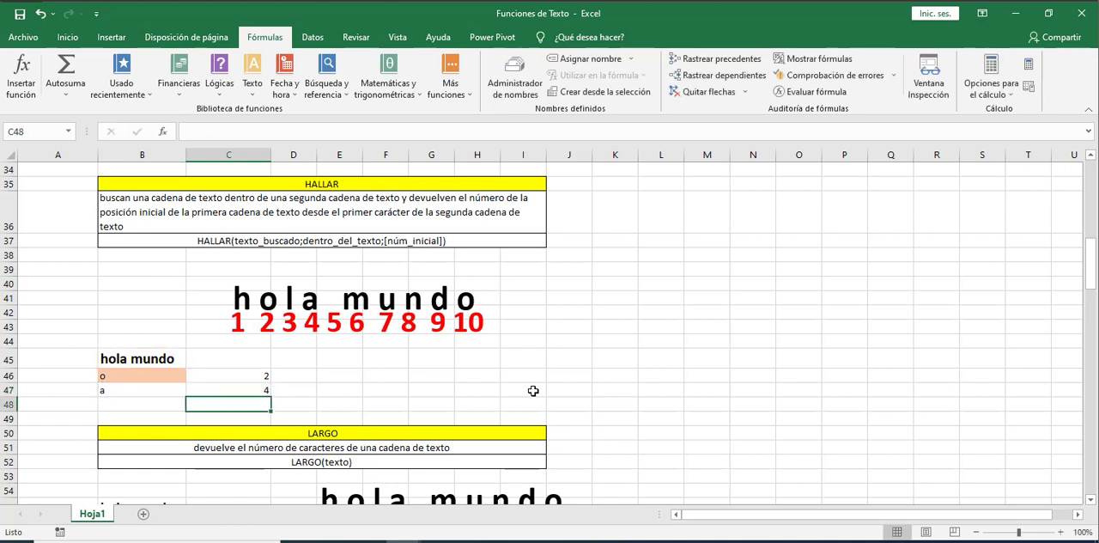
Set the start position in cell C46's HALLAR formula to 3 and check the result against the numbered letters
key(Up)
key(Up)
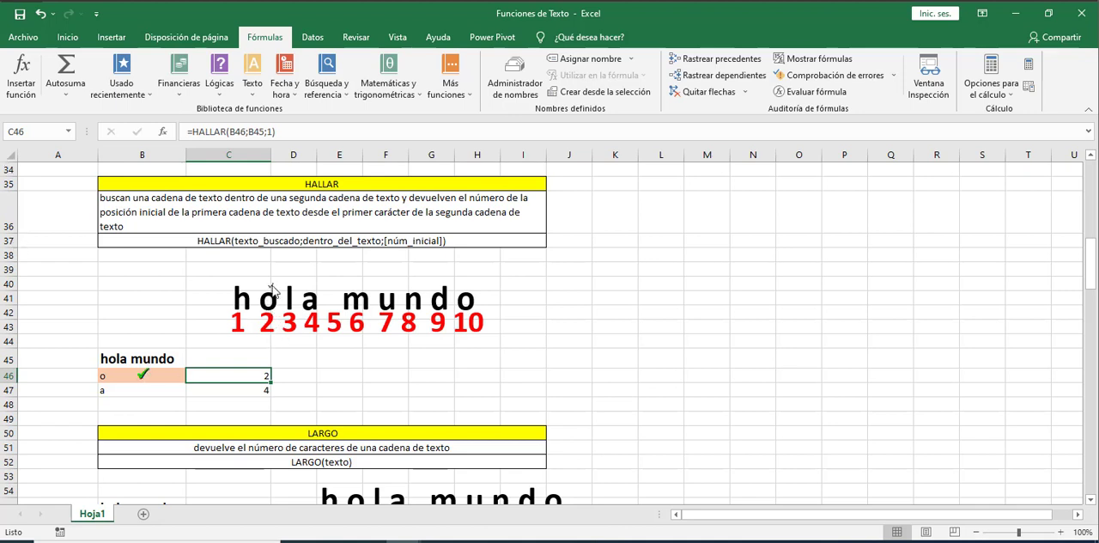
click(271, 291)
click(293, 275)
drag(307, 277, 476, 279)
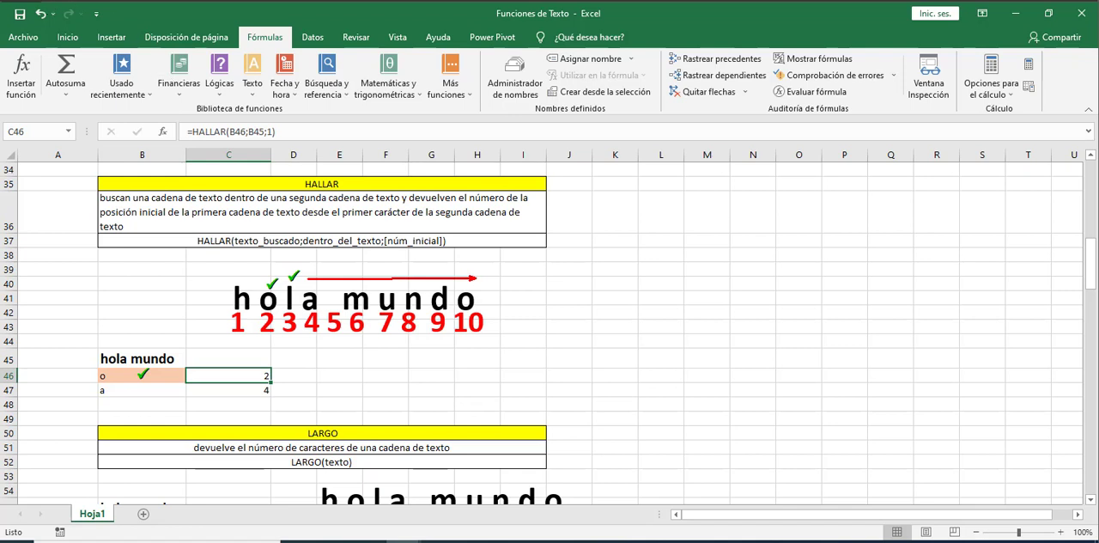
click(48, 2)
key(F2)
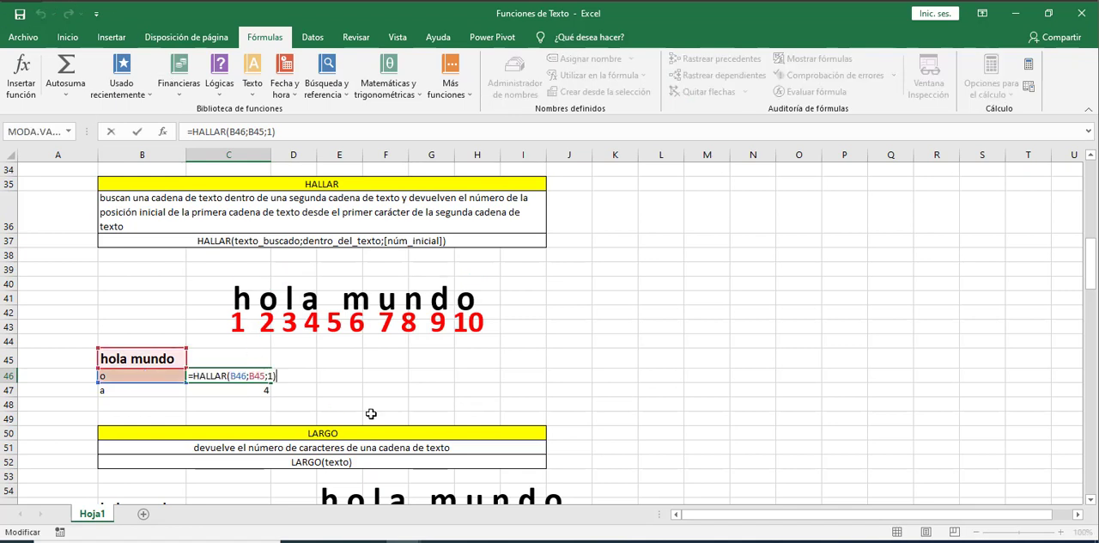
key(Left)
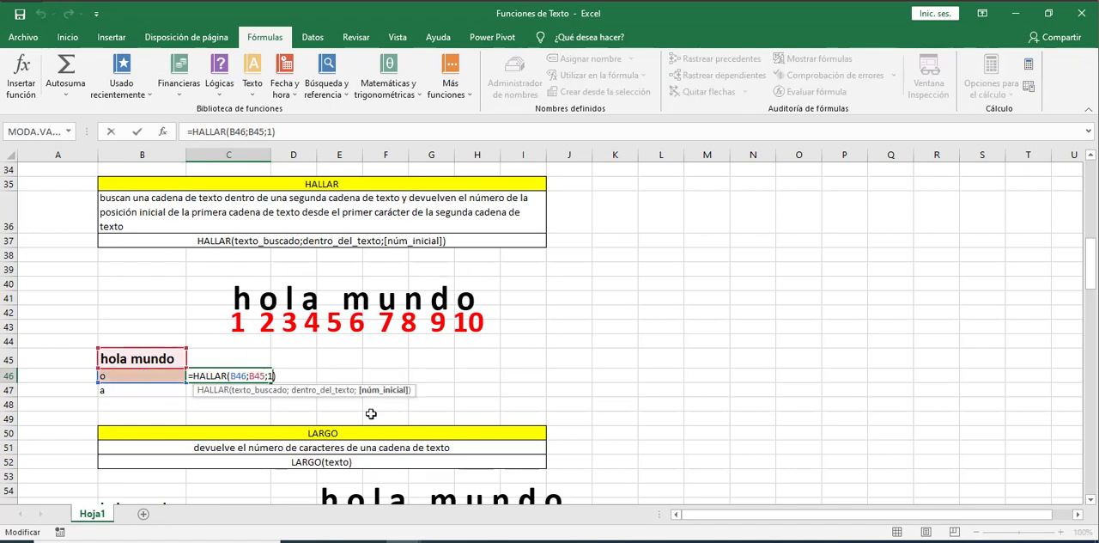
key(BackSpace)
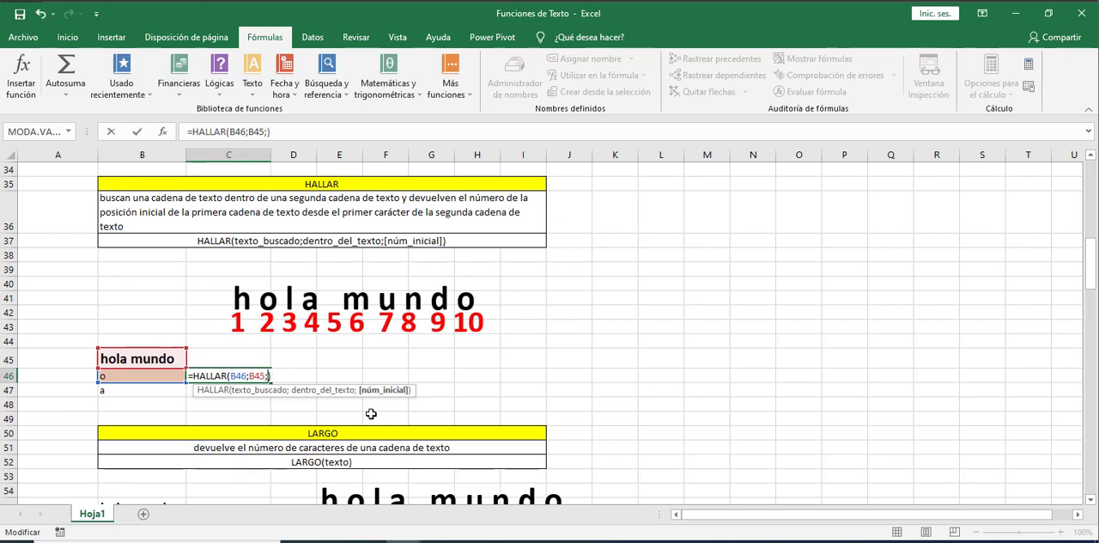
text(3)
key(Return)
key(Up)
click(120, 374)
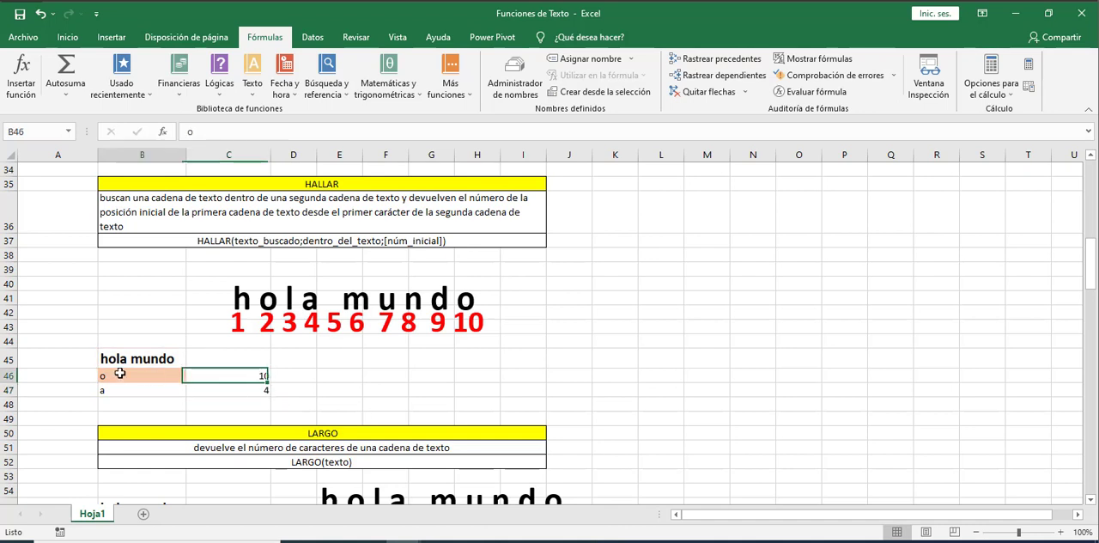
click(469, 326)
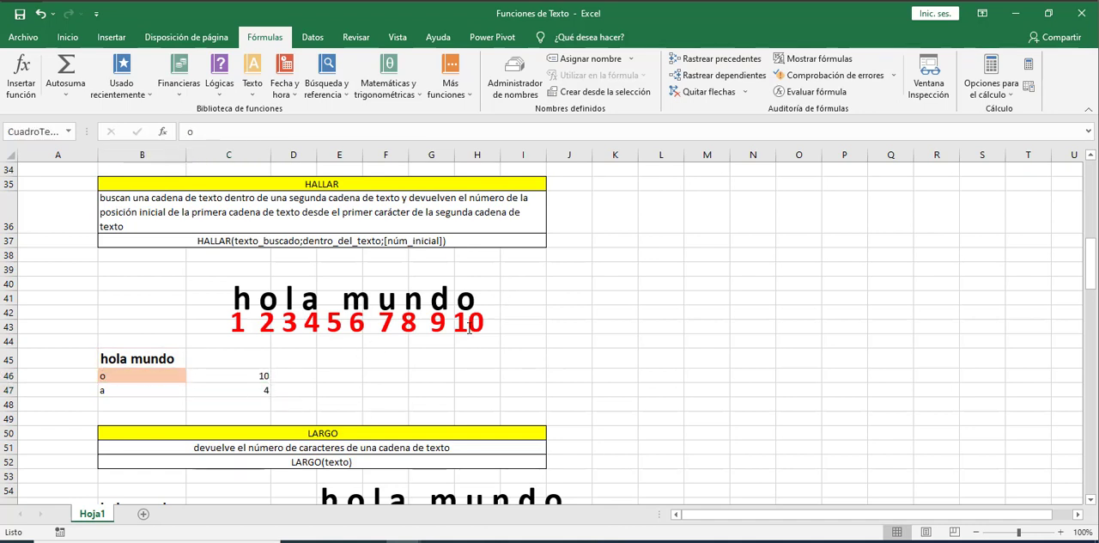
click(434, 378)
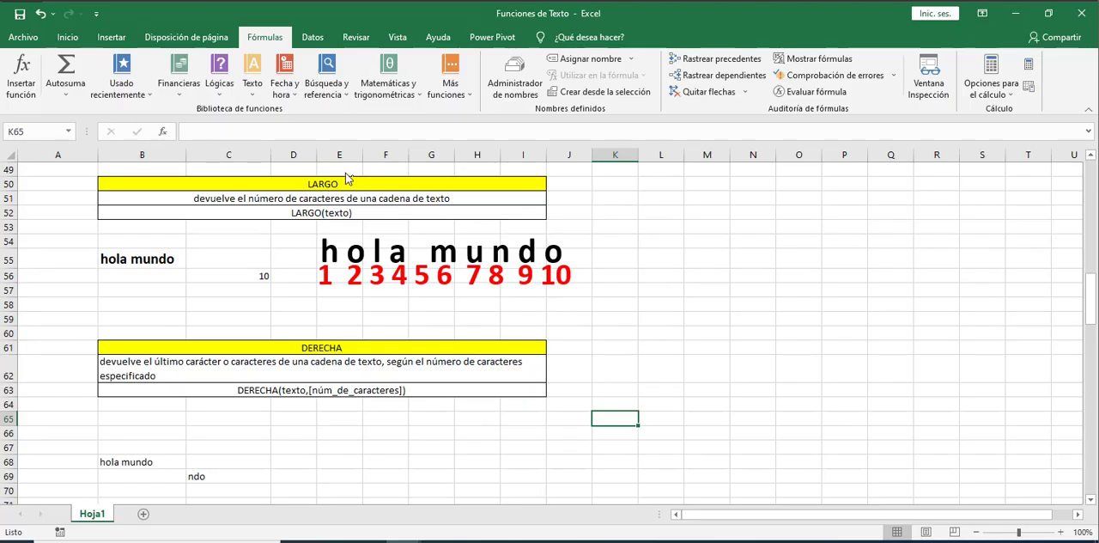
Enter the formula =LARGO(B55) in cell C57 to count the characters of hola mundo
drag(295, 169, 349, 194)
drag(175, 255, 186, 249)
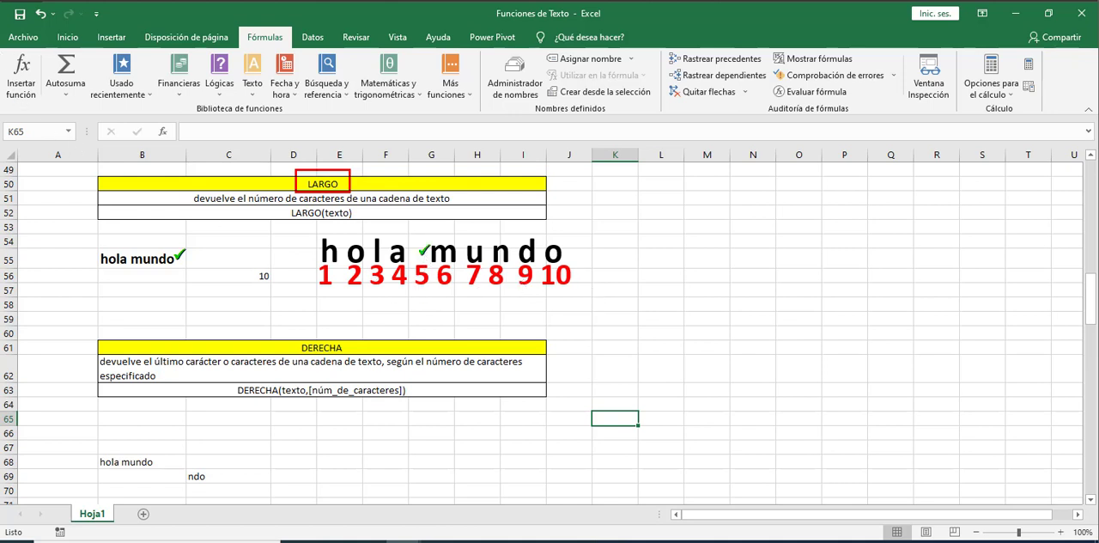
click(233, 293)
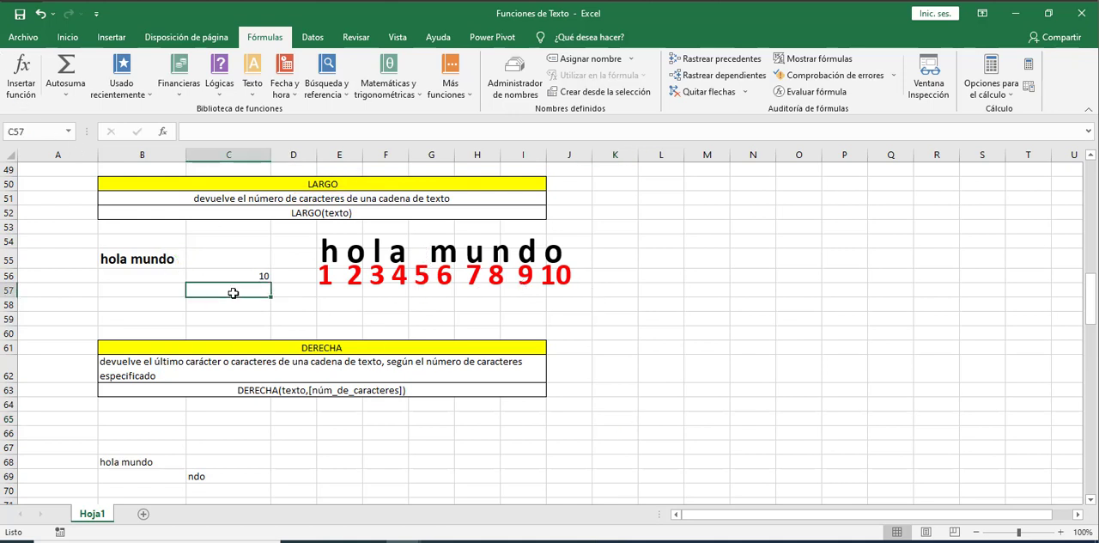
text(=largo)
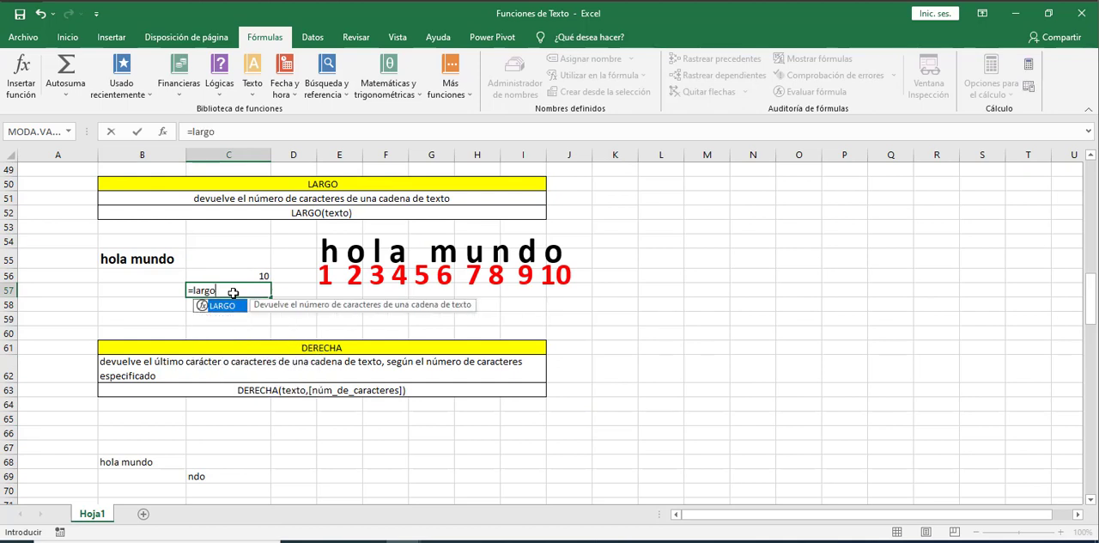
text(()
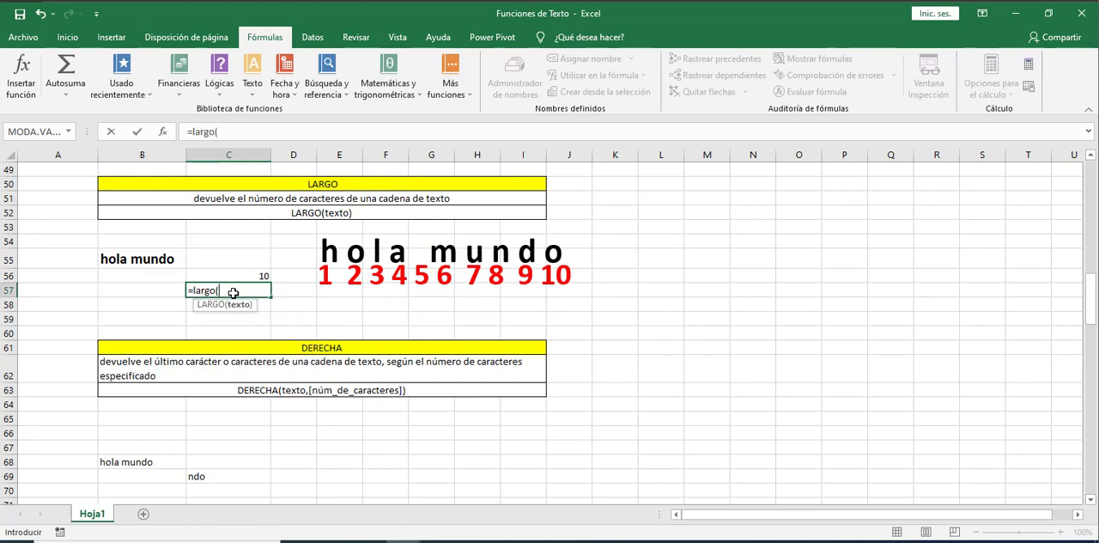
click(160, 262)
text())
key(Return)
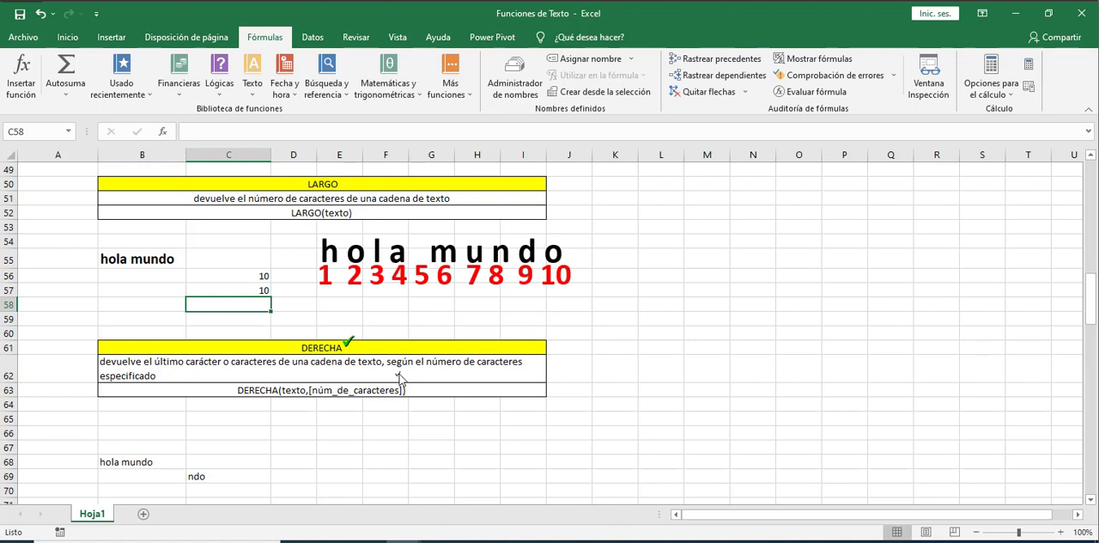
Enter the formula =DERECHA(B68;5) in cell C70 to return the last five characters of hola mundo
click(352, 381)
click(162, 462)
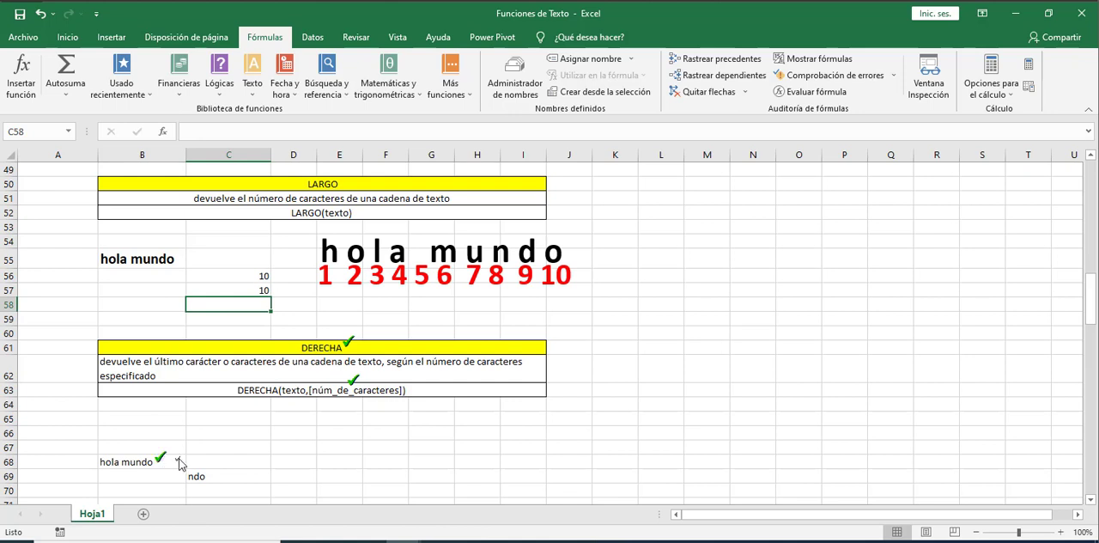
click(226, 474)
click(225, 488)
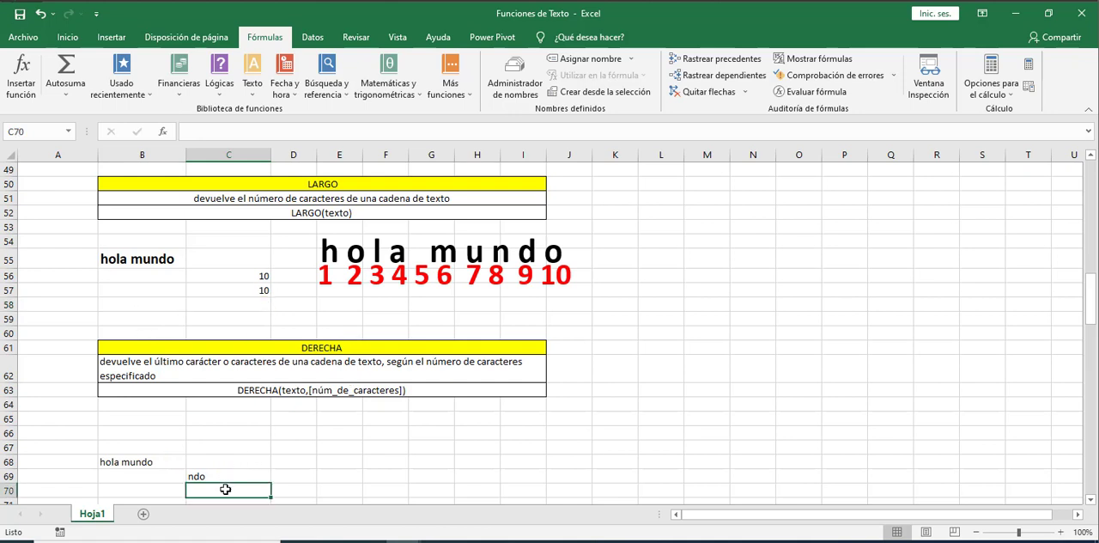
text(=)
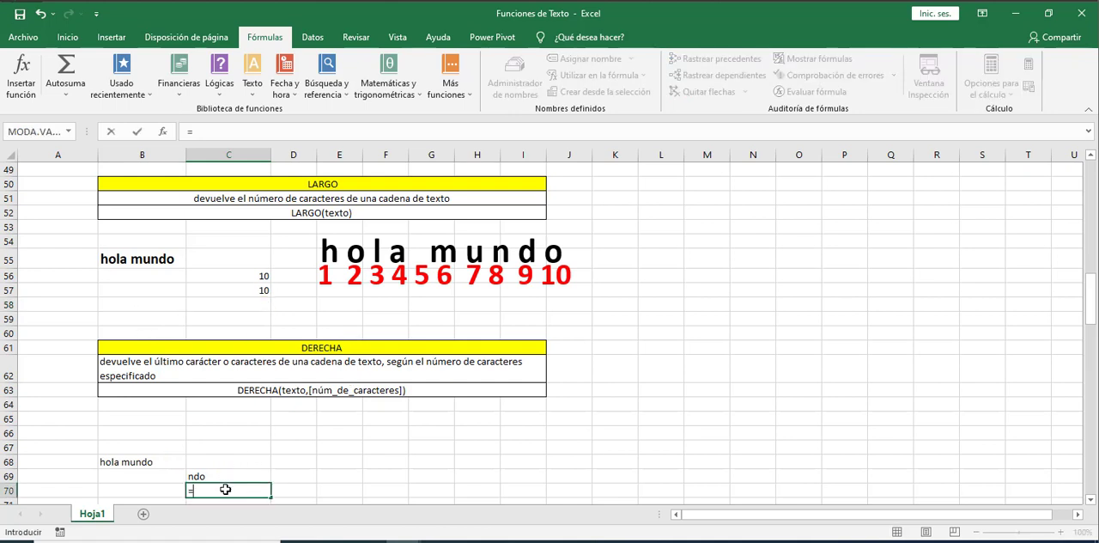
text(dere)
key(Tab)
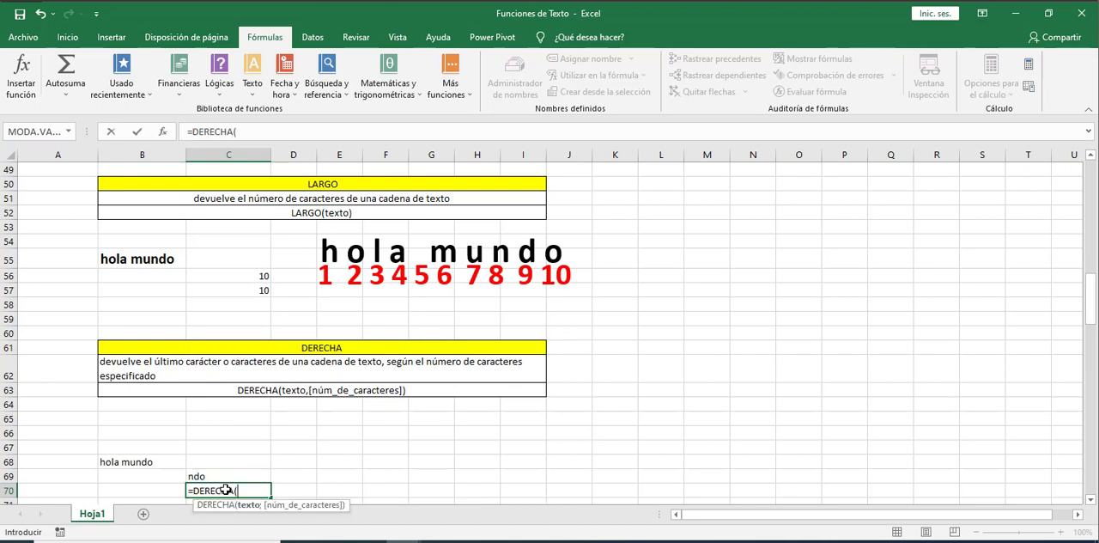
click(146, 461)
text(;)
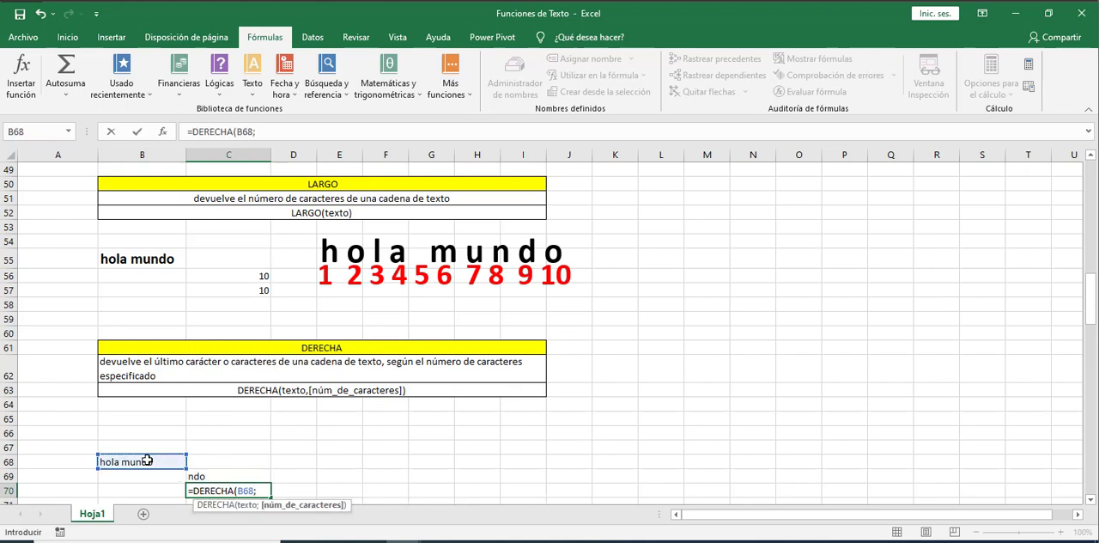
text(5)
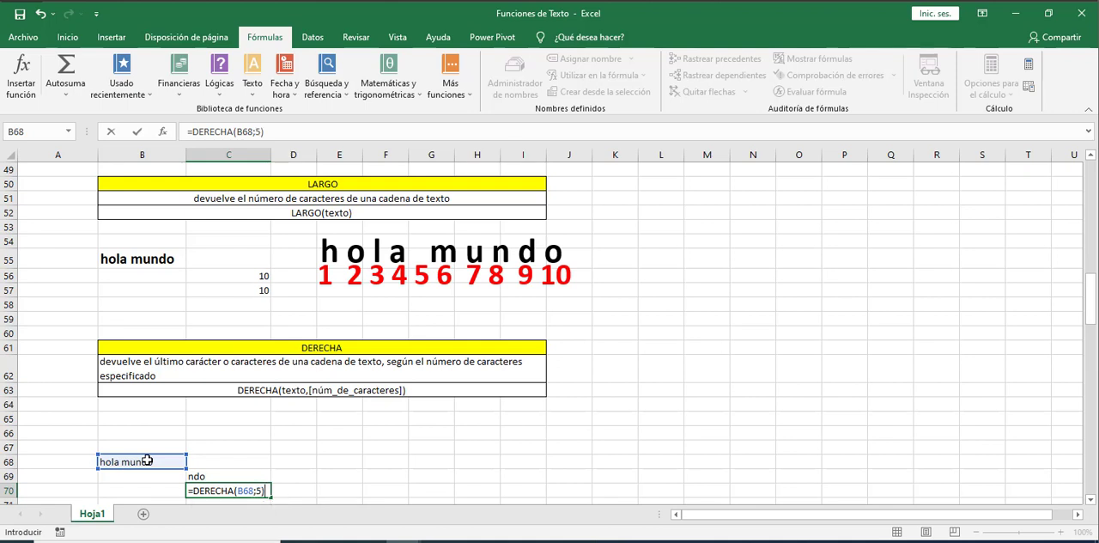
key(Return)
click(227, 478)
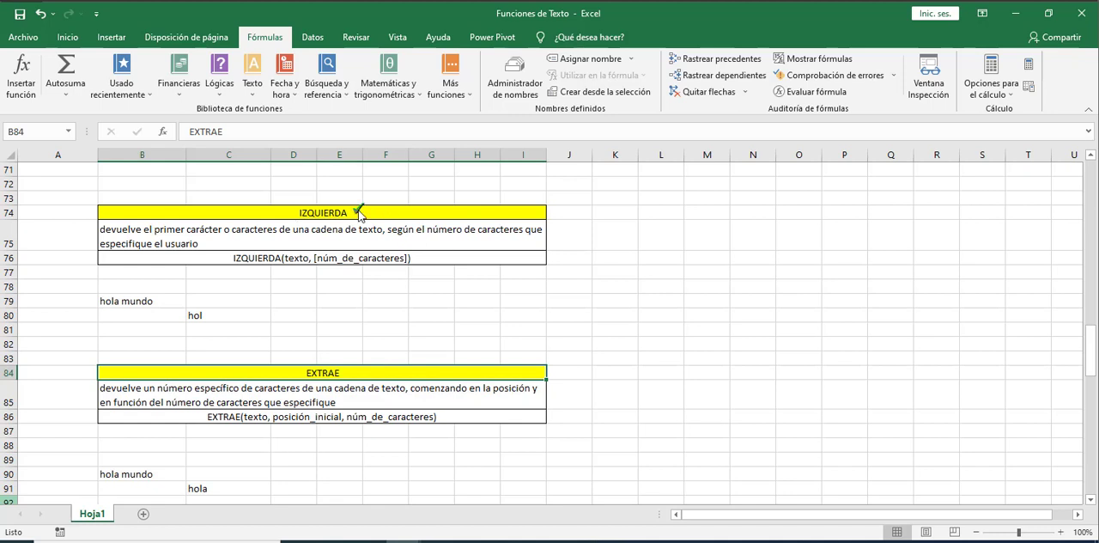
Enter the formula =IZQUIERDA(B79;4) in cell C81 to return the first four characters of hola mundo
click(302, 251)
click(378, 247)
click(164, 302)
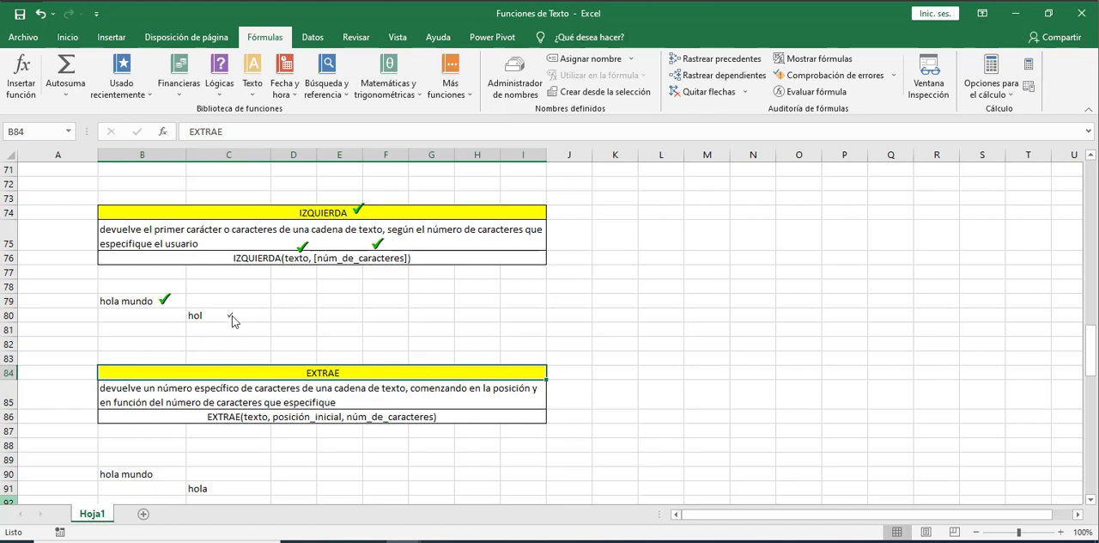
click(222, 316)
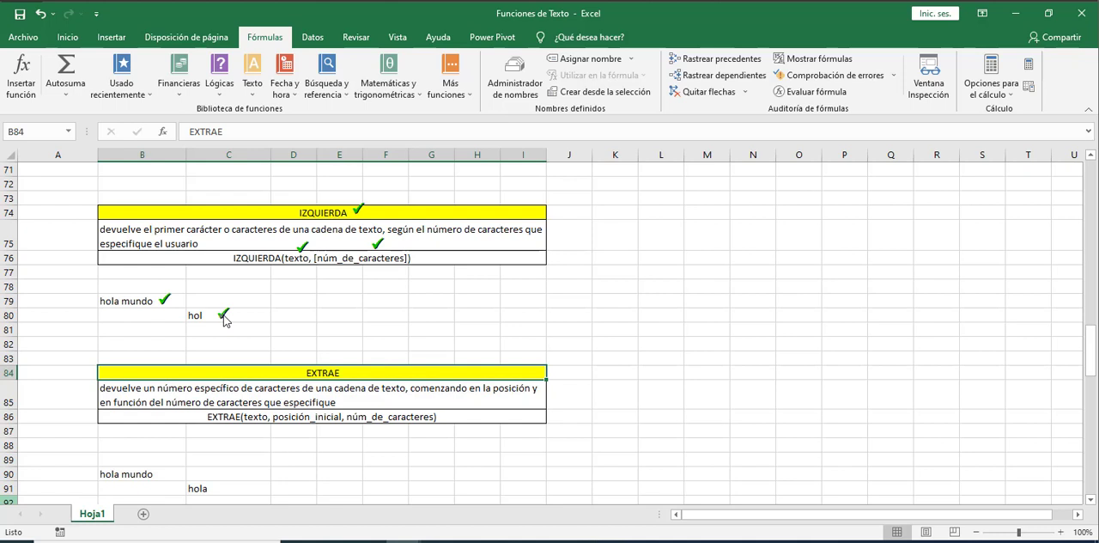
click(53, 129)
click(223, 331)
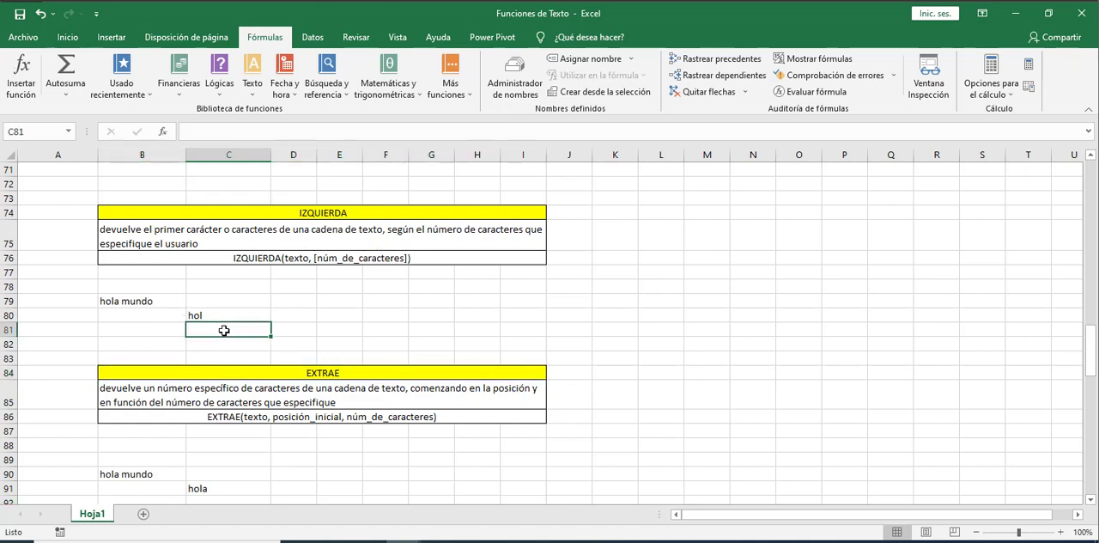
text(=iz)
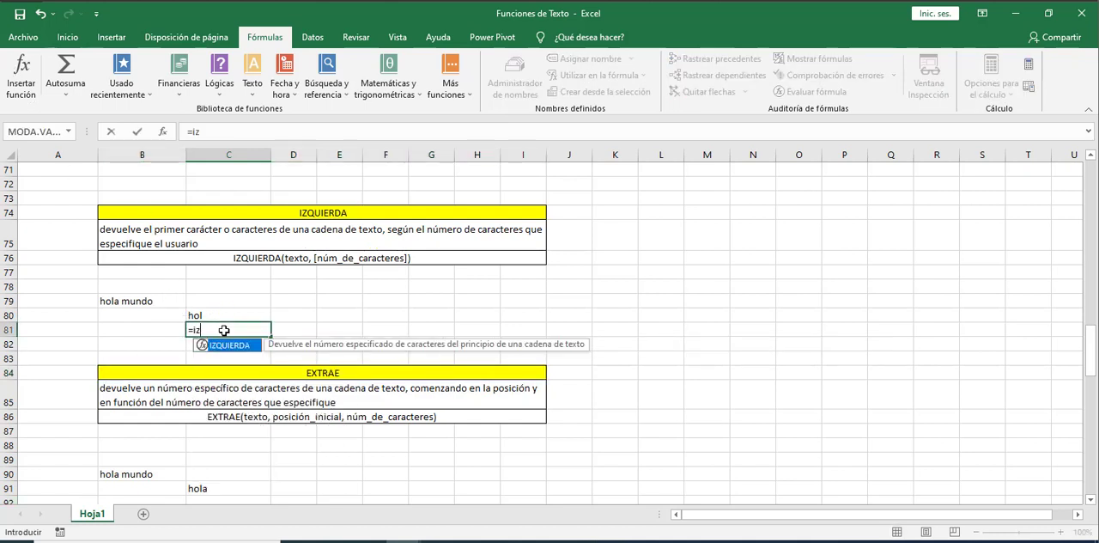
key(Tab)
click(129, 302)
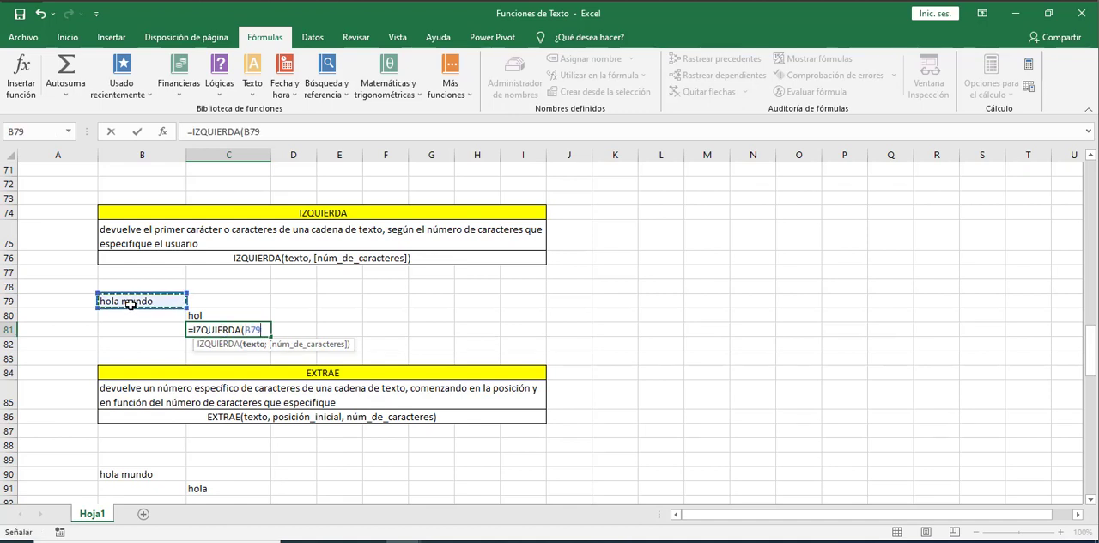
text(;)
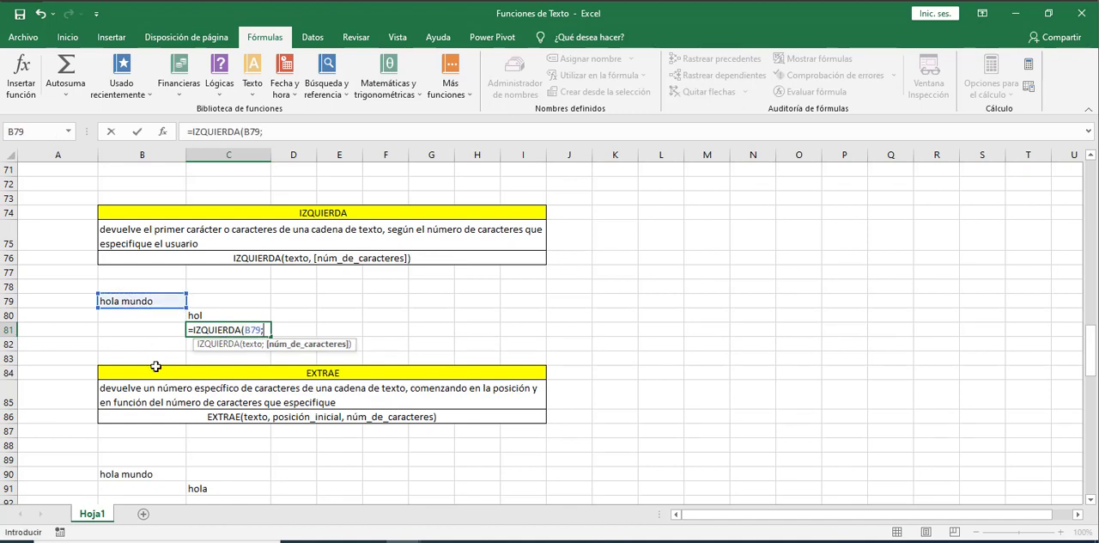
text(4))
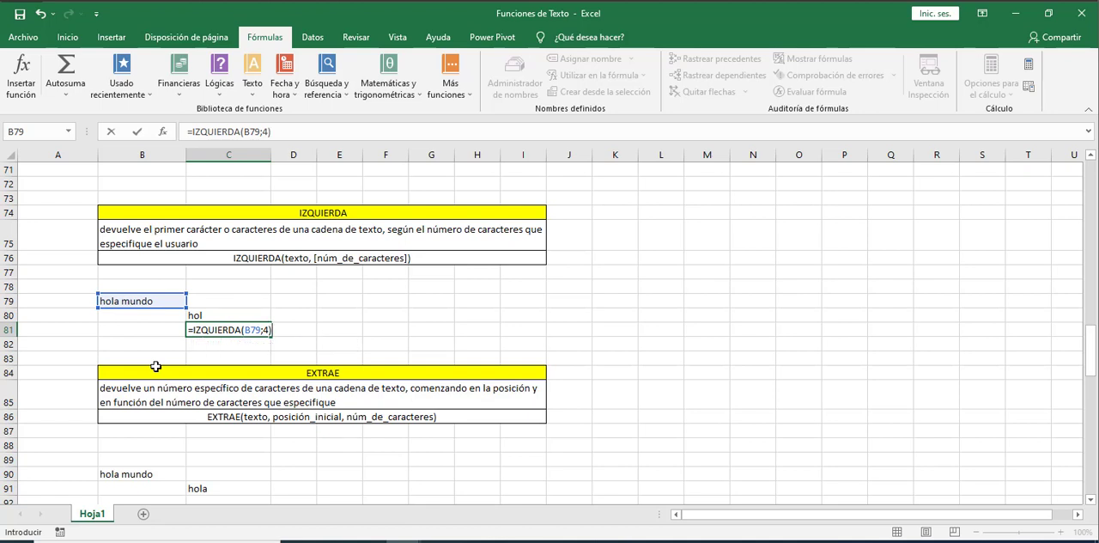
key(Return)
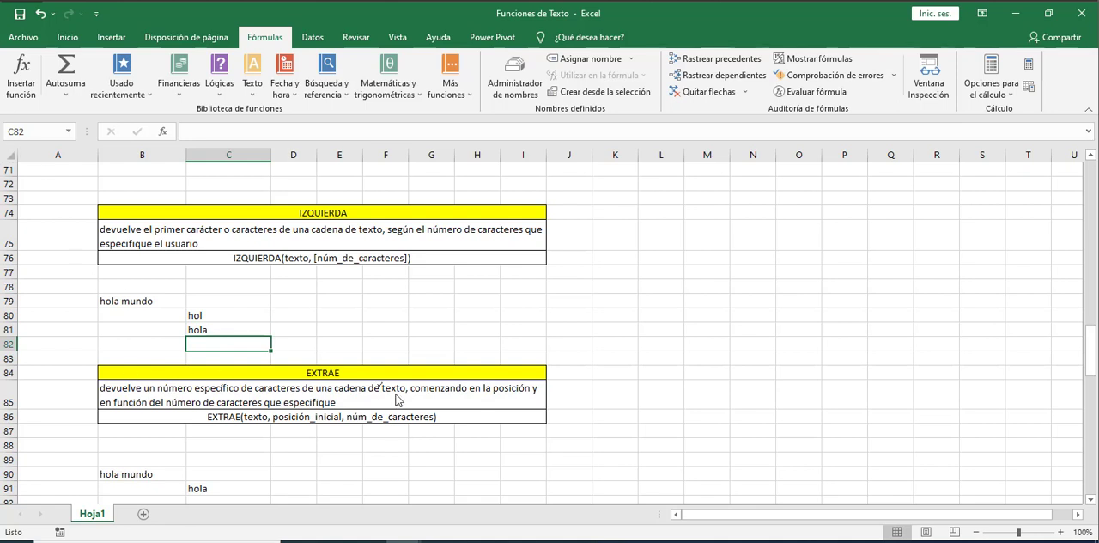
Review the EXTRAE description, its syntax arguments and the hola mundo example in rows 90 and 91
click(352, 370)
click(308, 426)
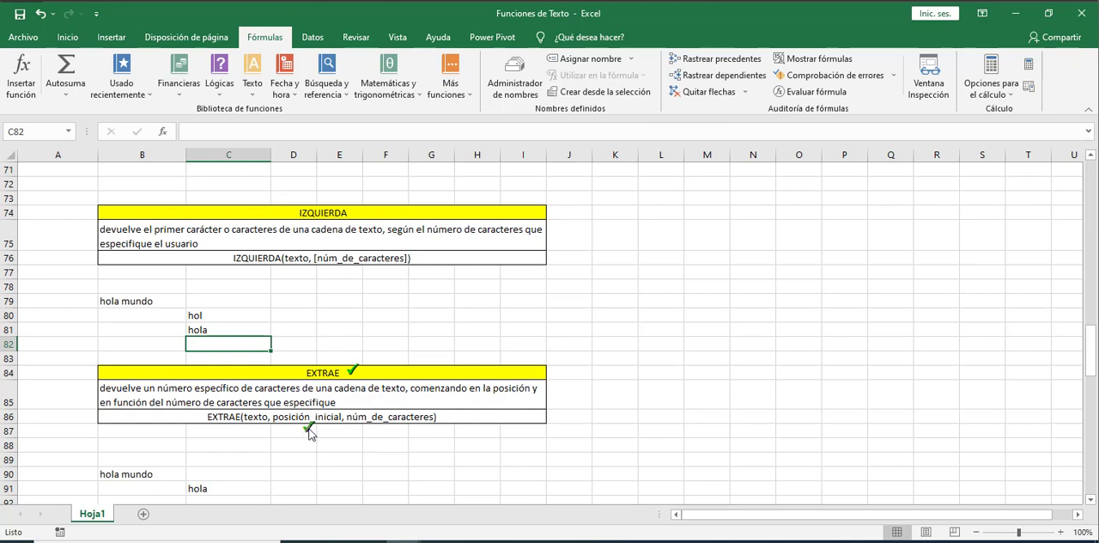
click(388, 426)
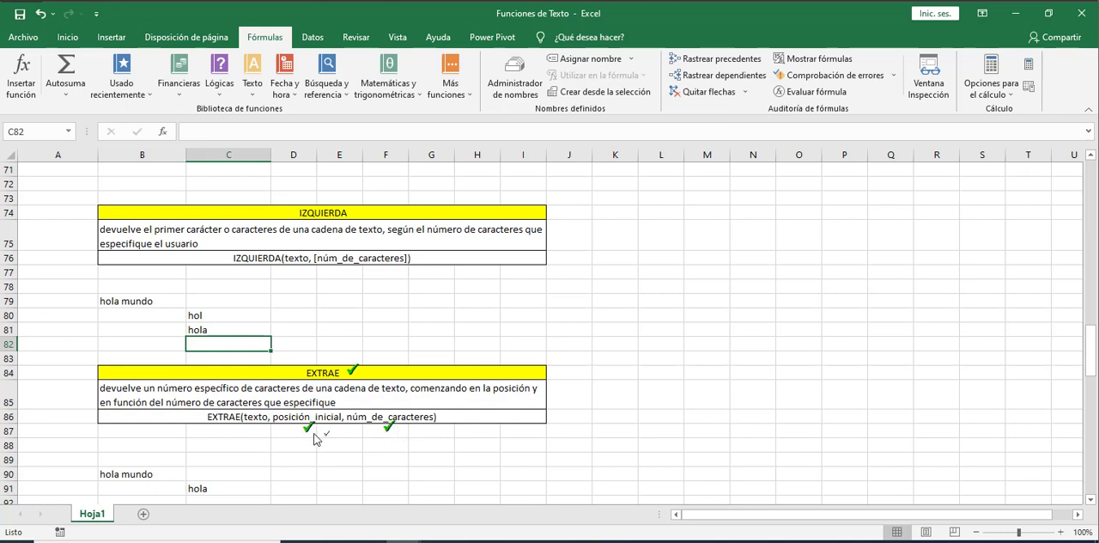
click(169, 472)
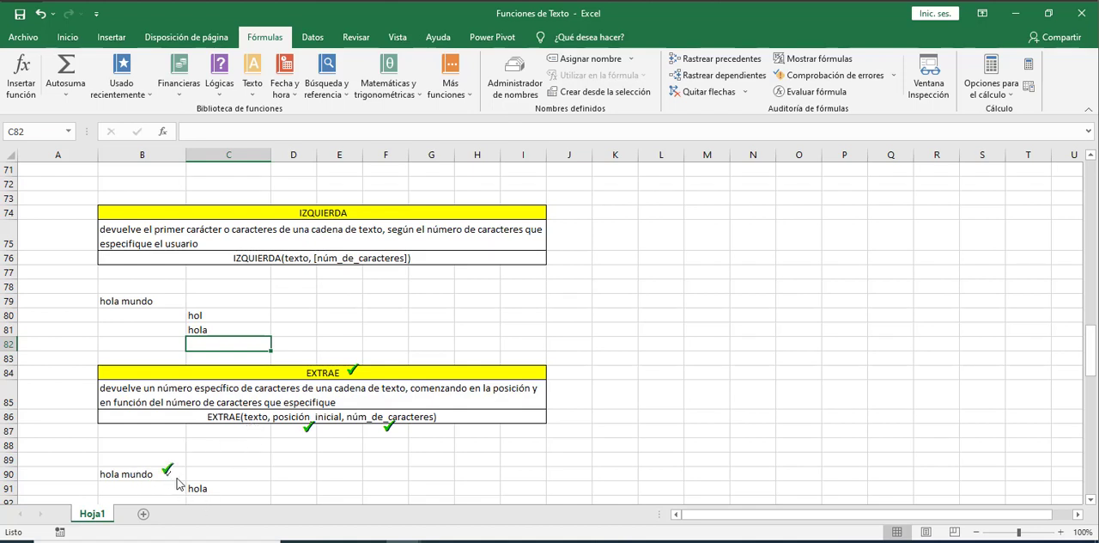
click(221, 487)
click(211, 477)
Enter the formula =EXTRAE(B90;5;10) in cell C90 to extract text from hola mundo, and check its arguments
click(242, 505)
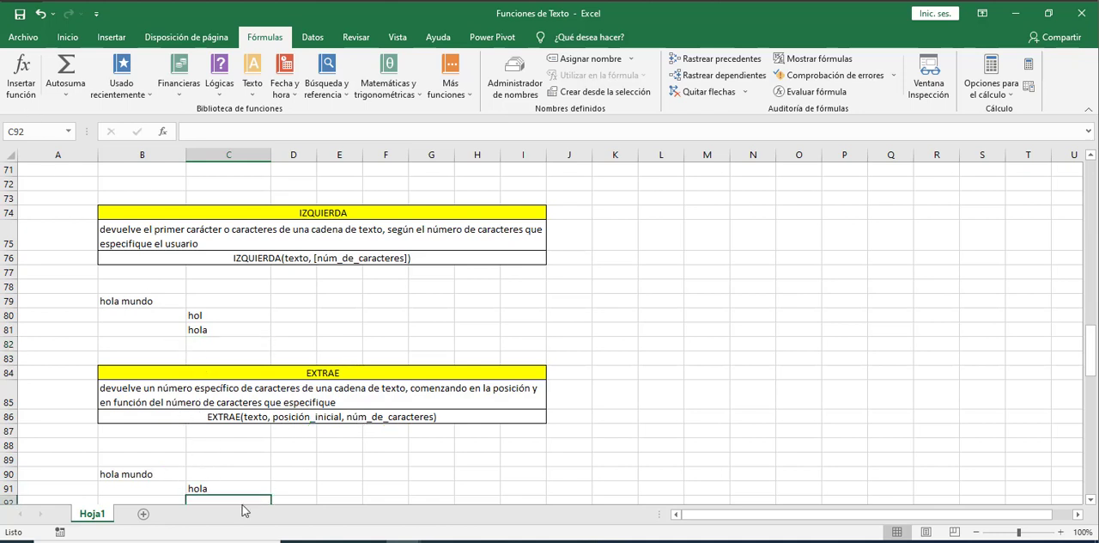
key(Up)
key(Up)
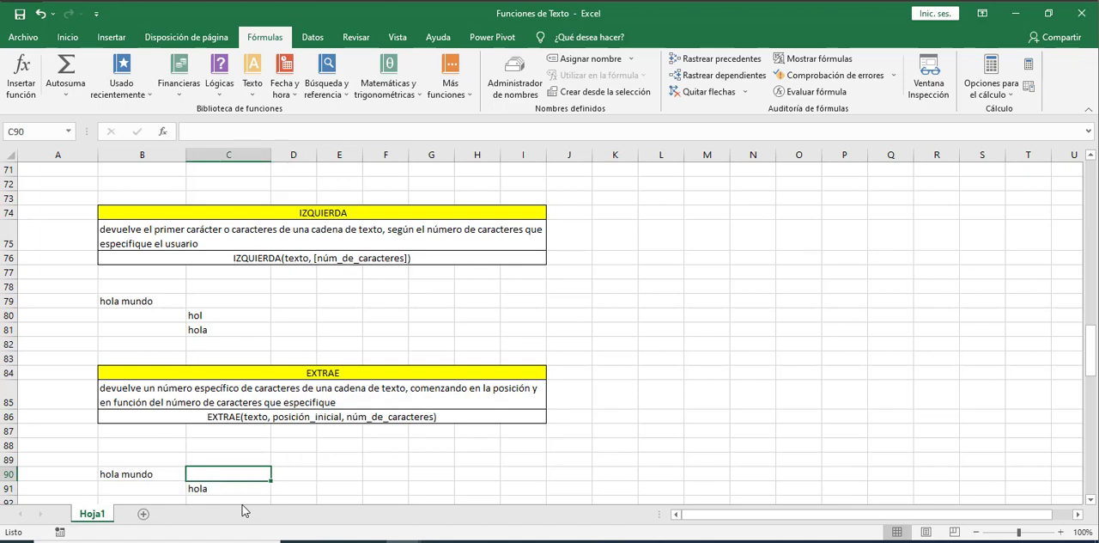
text(=)
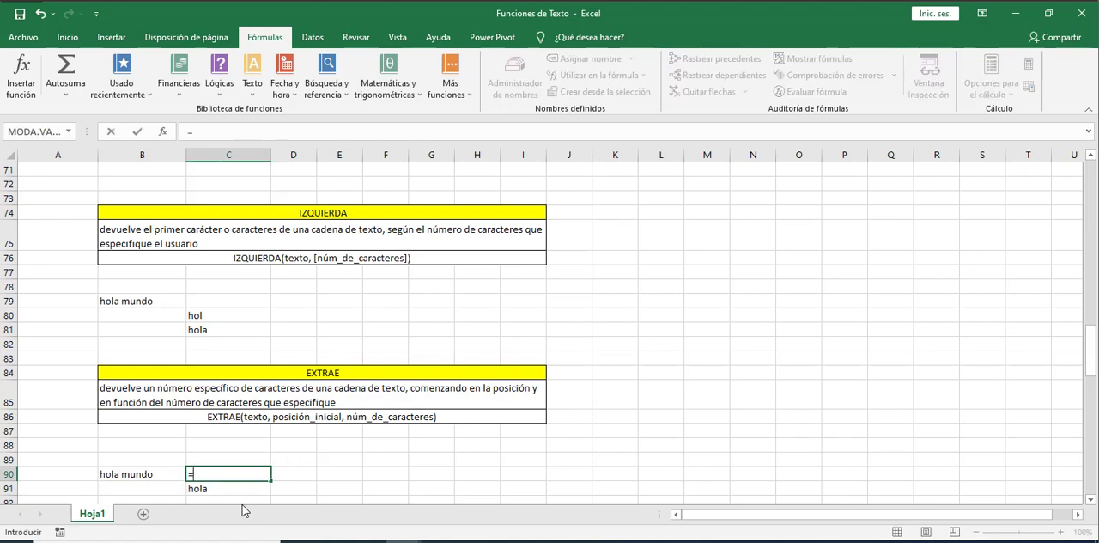
text(ext)
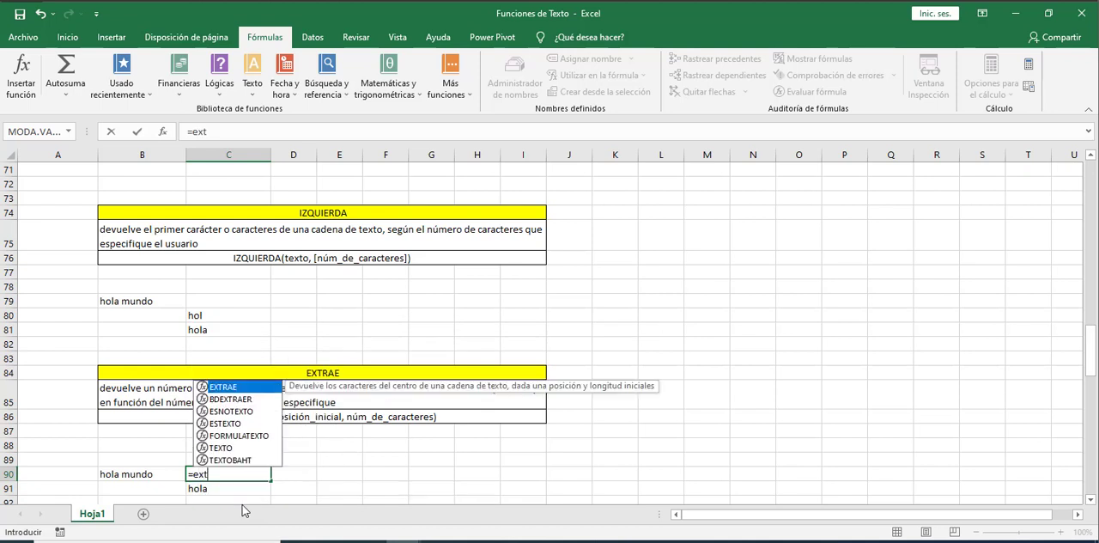
key(Tab)
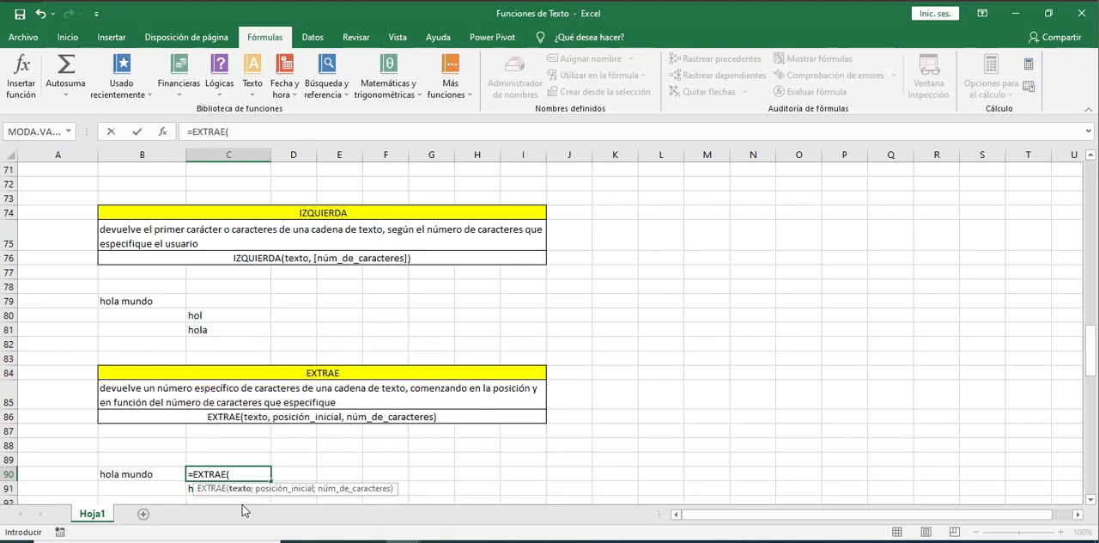
click(131, 476)
text(;)
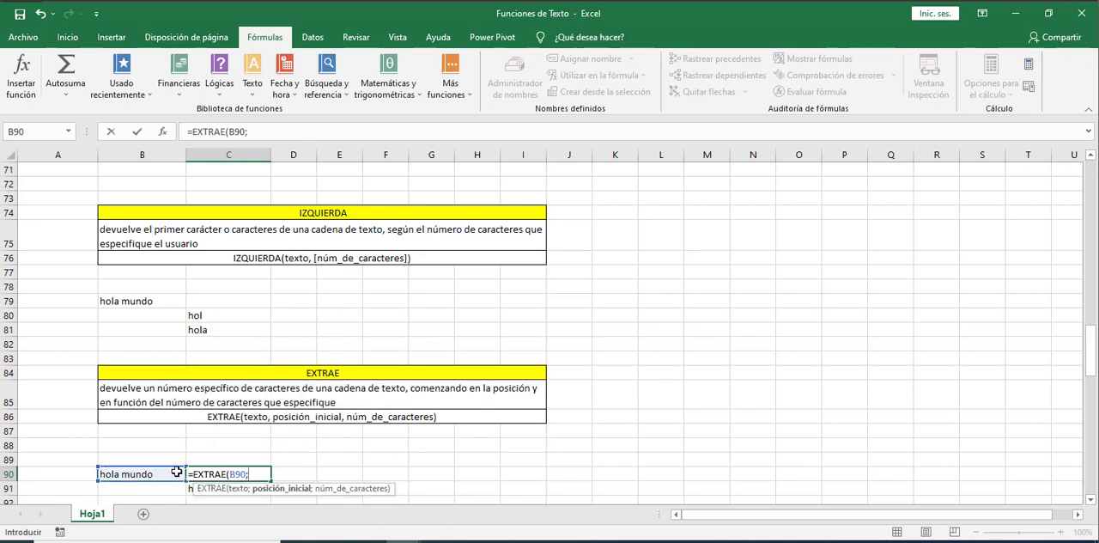
text(5;)
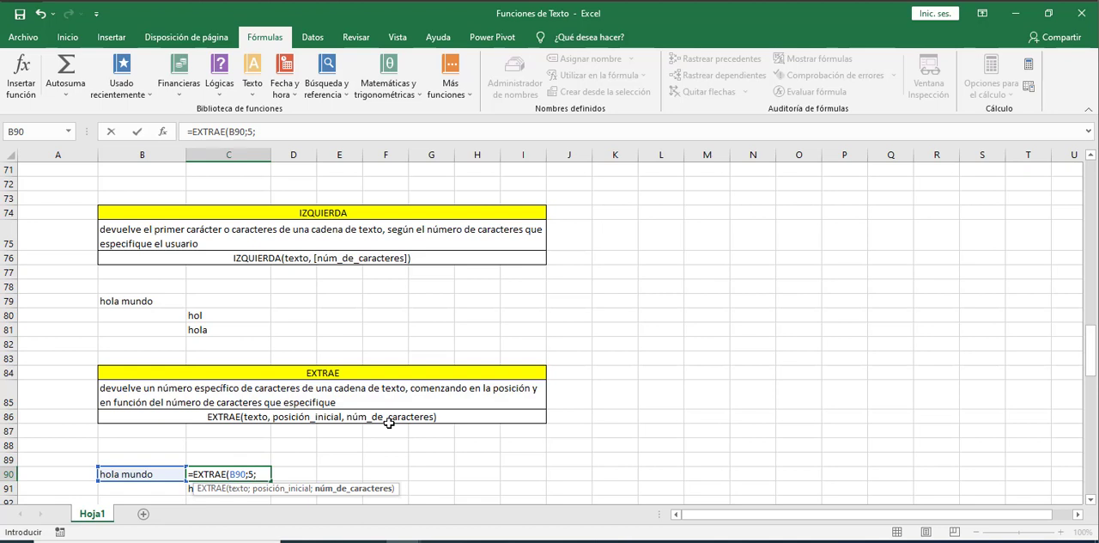
text(10))
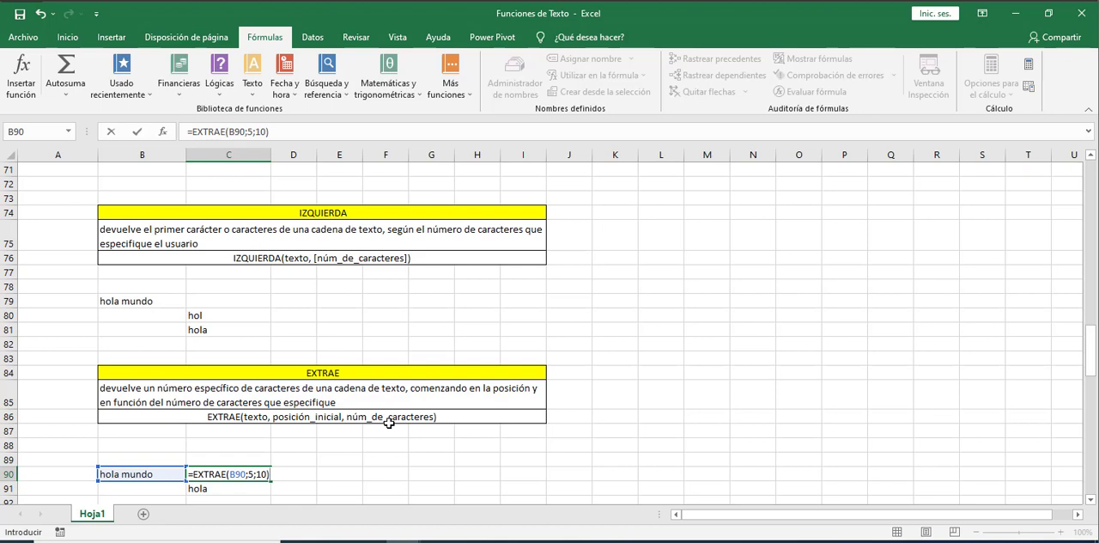
key(Return)
key(Up)
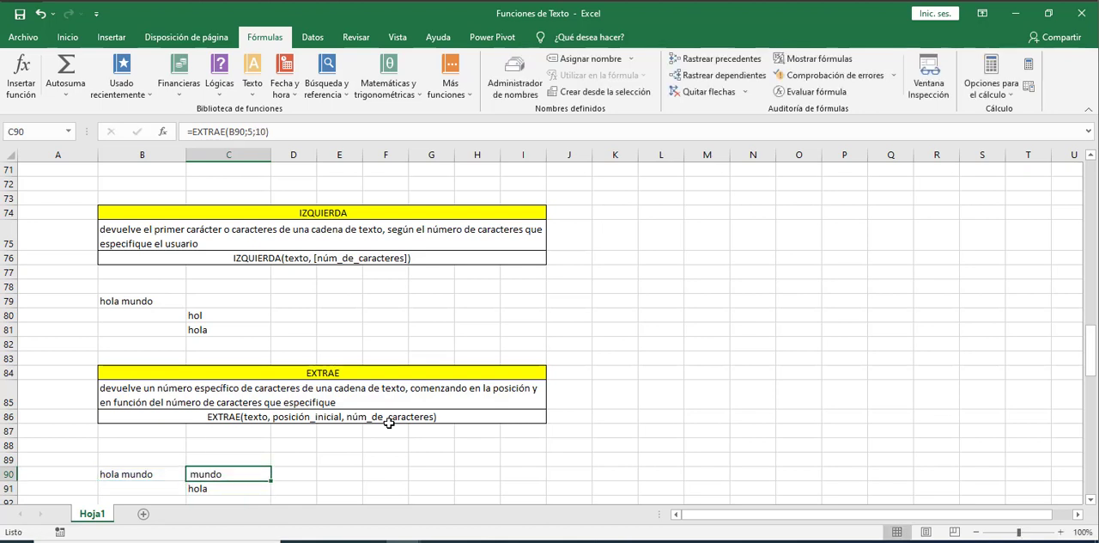
key(F2)
key(Escape)
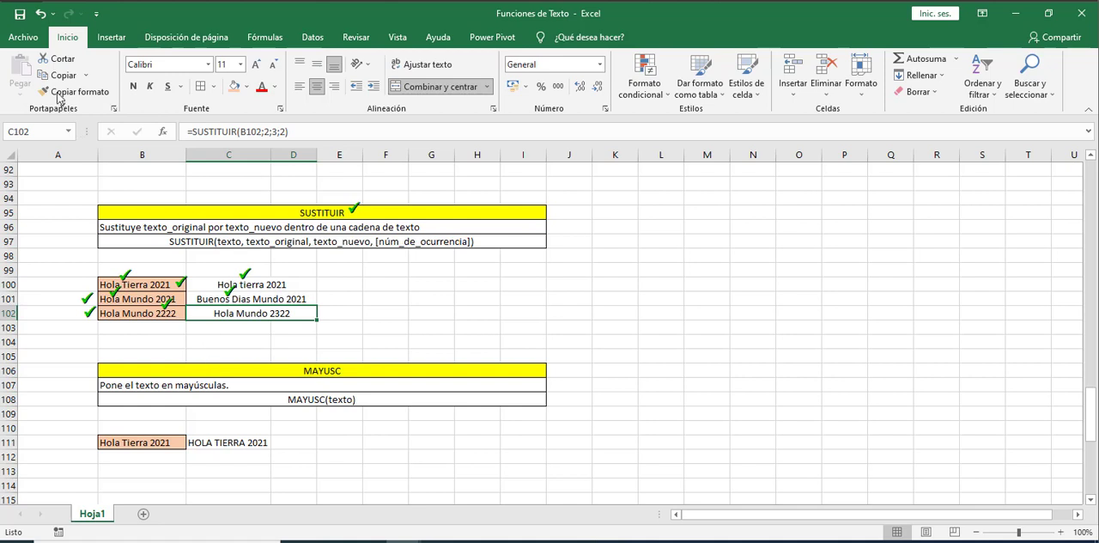
Enter the formula =SUSTITUIR(B100;"T";"t") in cell F100 to replace the capital T in Hola Tierra 2021
click(383, 290)
text(|)
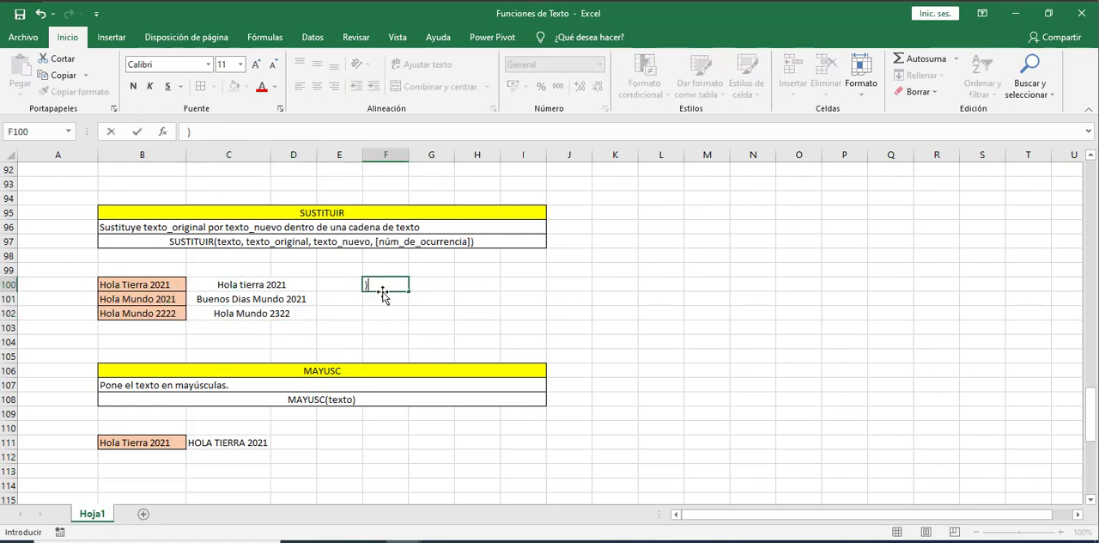
key(BackSpace)
text(=)
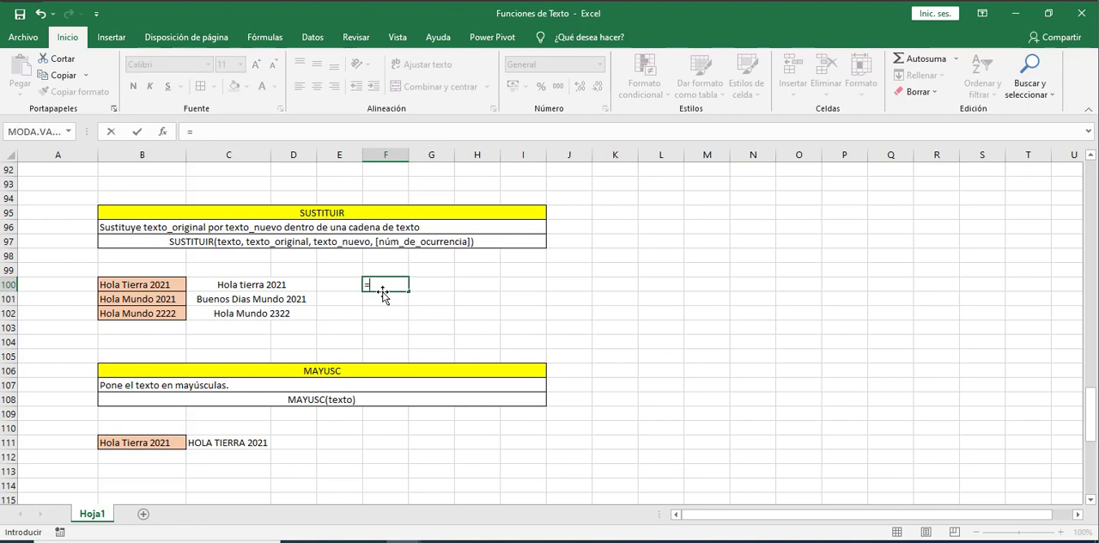
text(sus)
key(Tab)
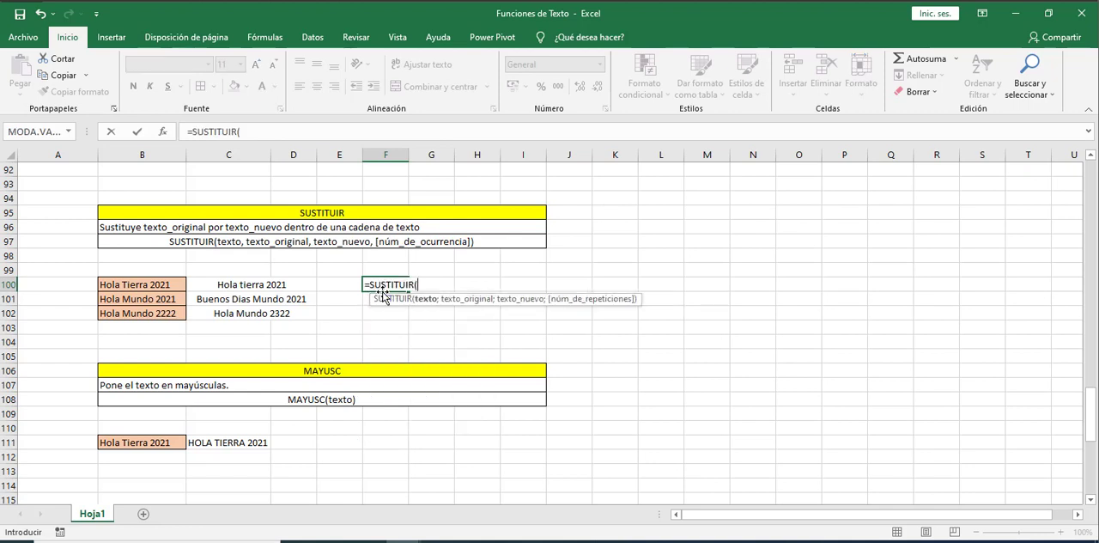
click(148, 286)
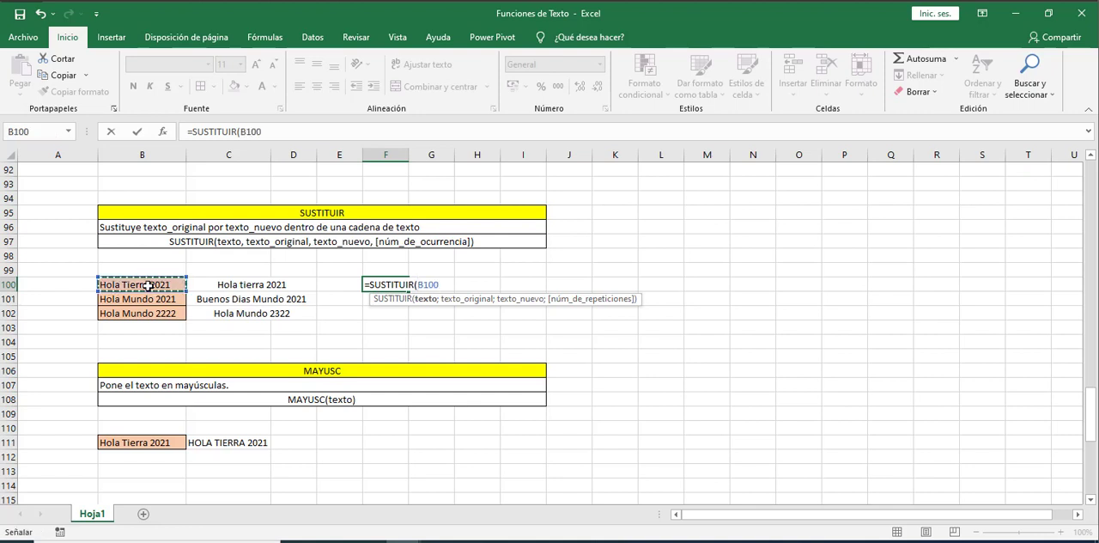
text(;)
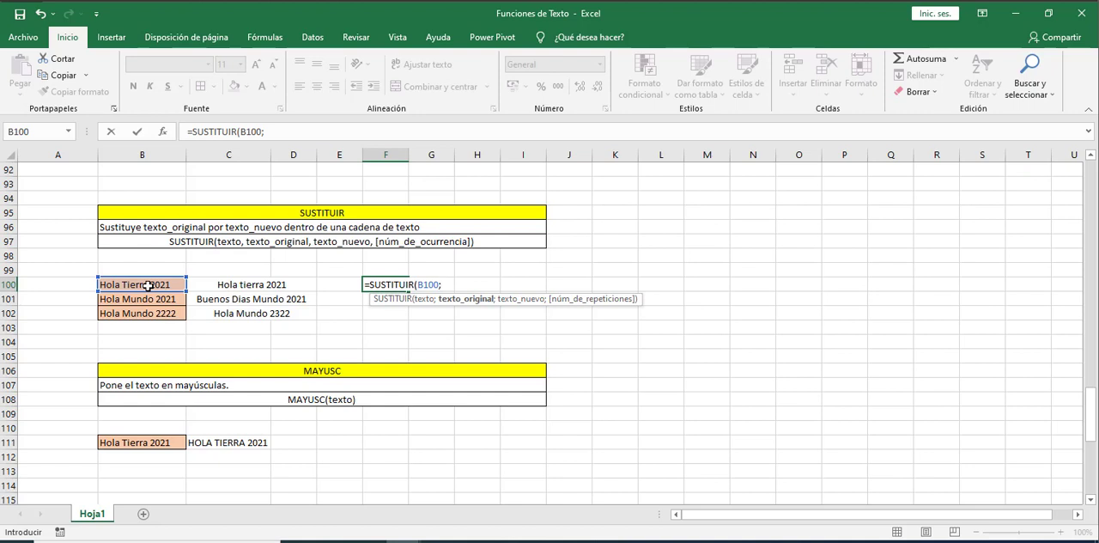
text("T";)
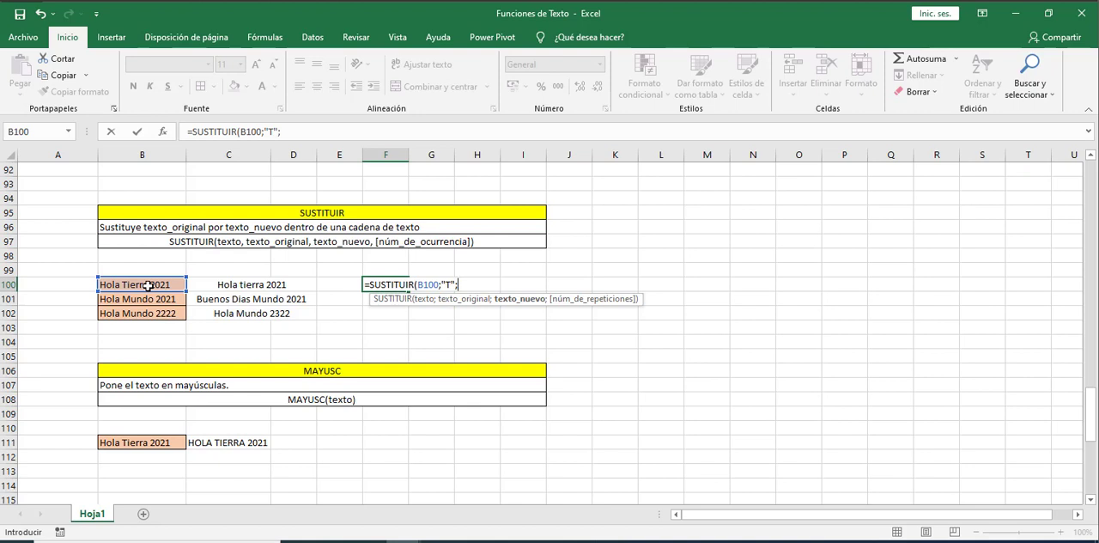
text("t"))
key(Return)
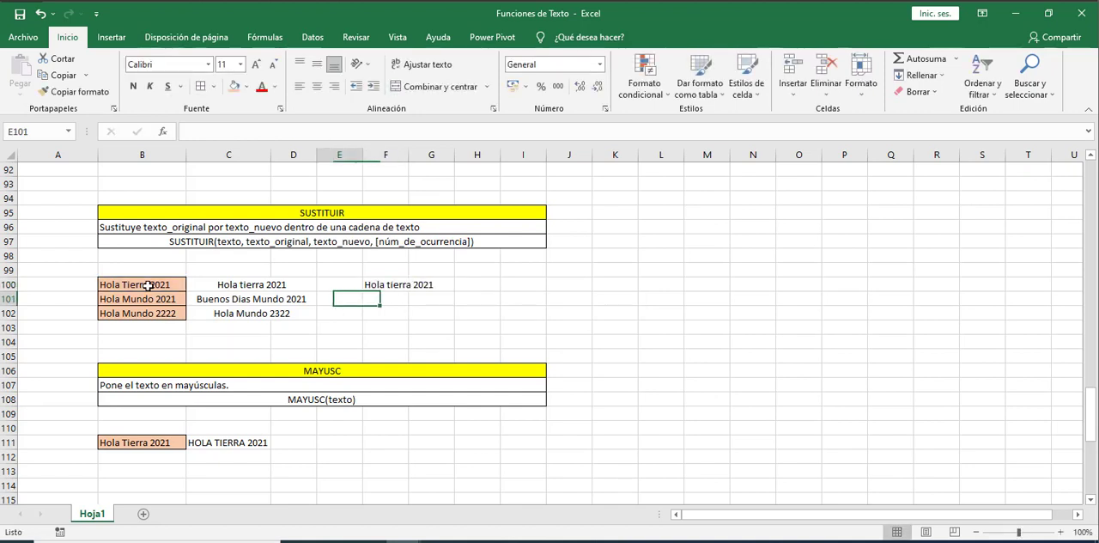
Begin a SUSTITUIR formula in cell F101 with B101 as the text and "Hola" as the original text
key(Left)
key(Left)
key(Left)
key(Right)
key(Right)
key(Right)
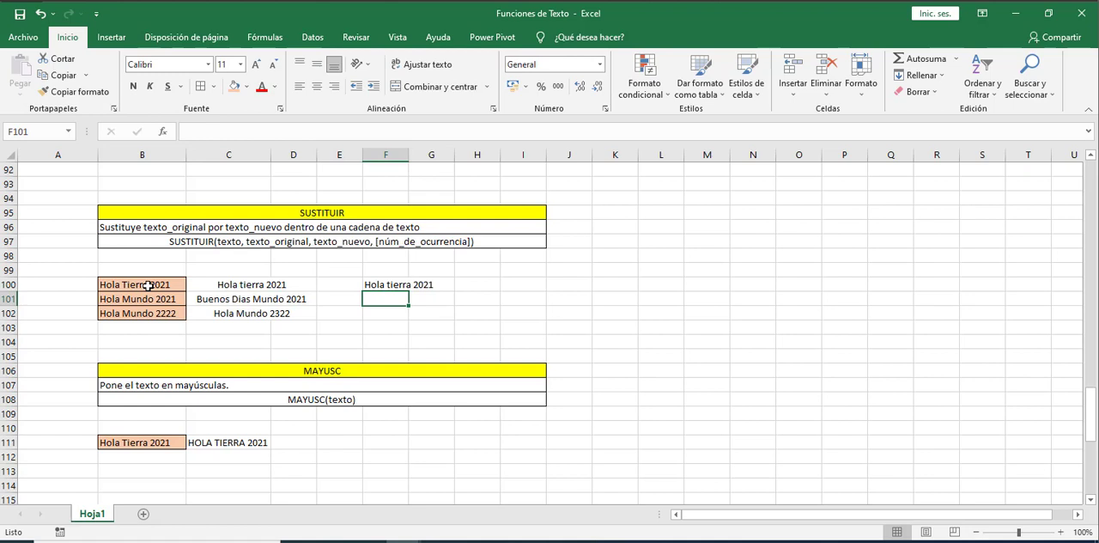
text(=sus)
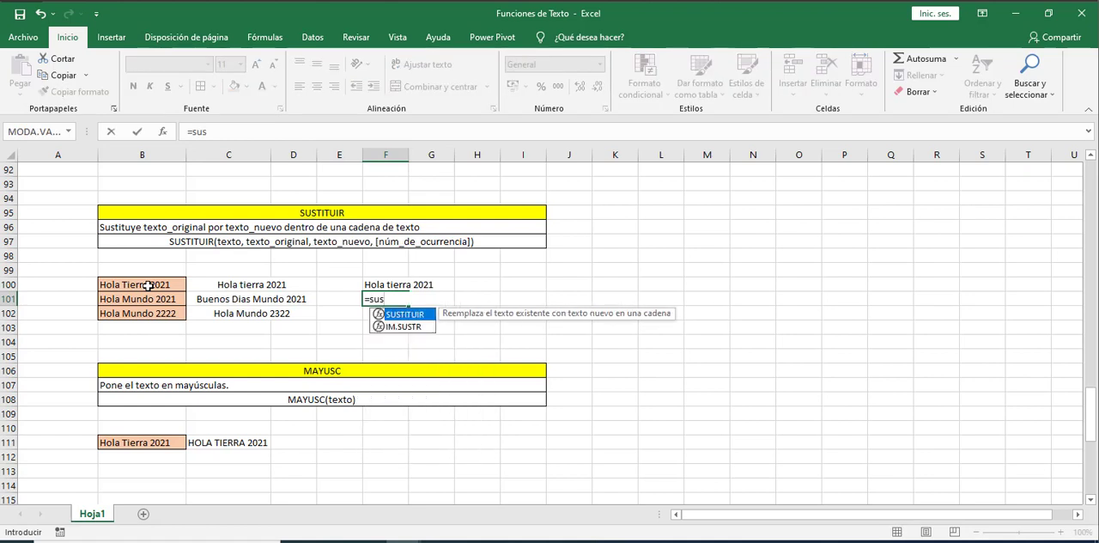
key(Tab)
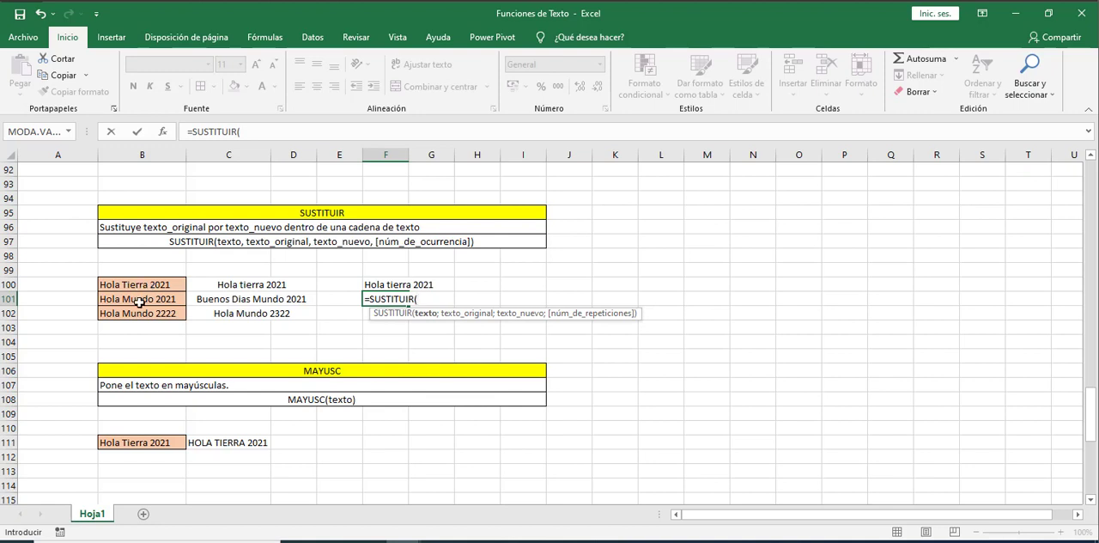
click(140, 297)
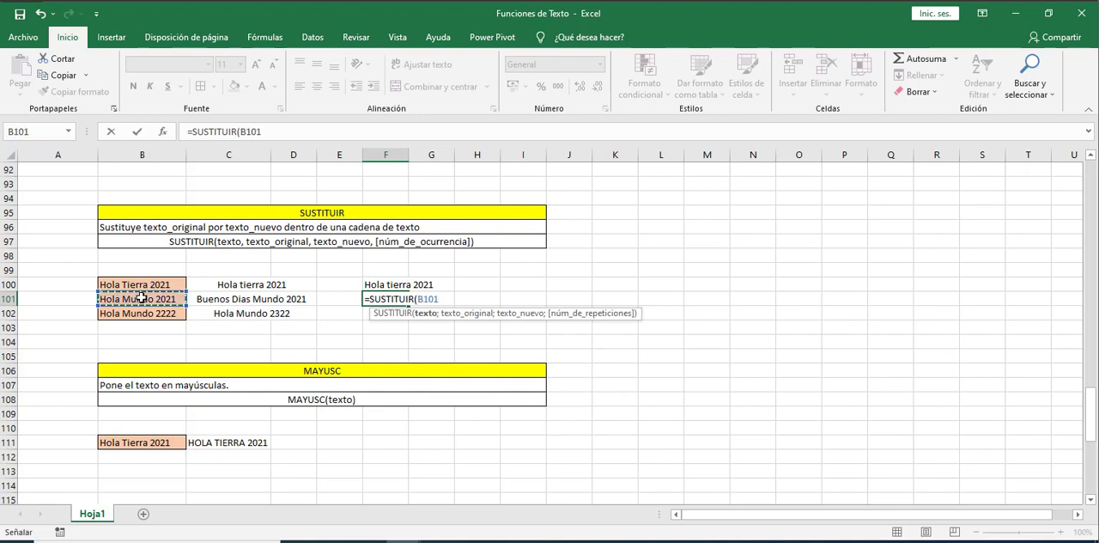
text(;")
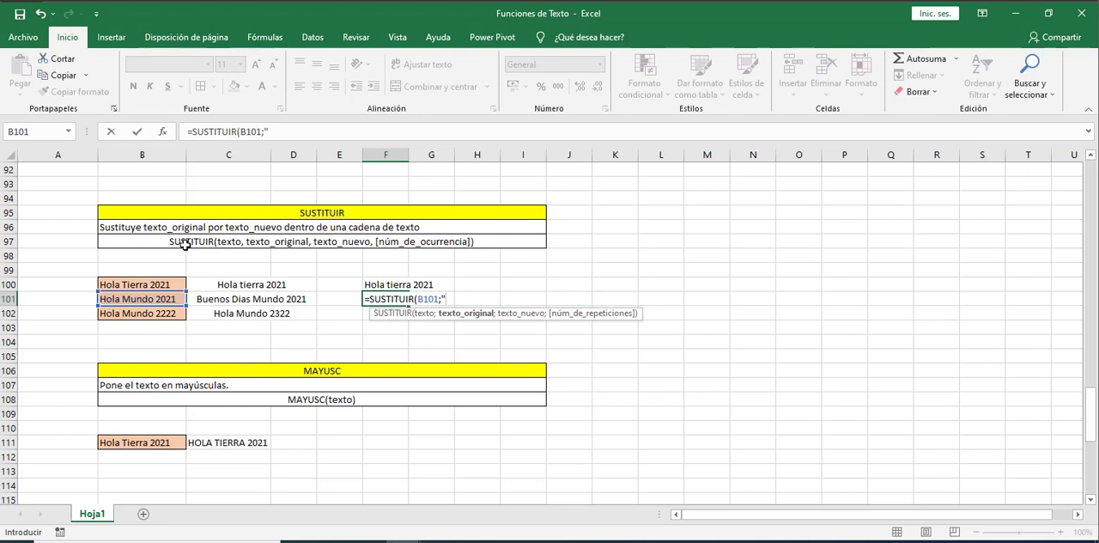
text(Hola";)
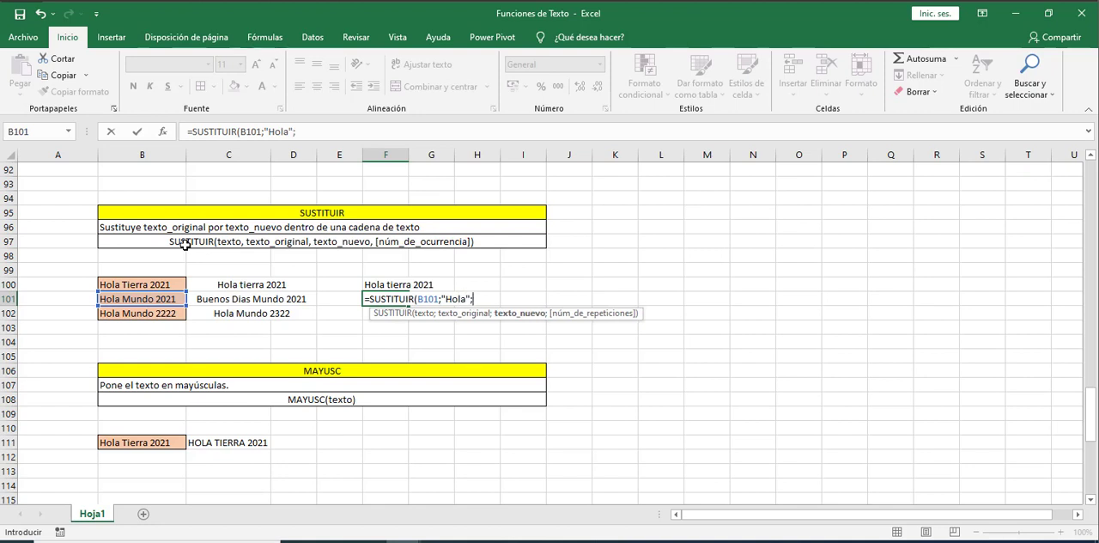
text(B)
Complete the F101 formula with "Buenos Dias" as the new text, giving =SUSTITUIR(B101;"Hola";"Buenos Dias")
key(BackSpace)
text("bue)
key(BackSpace)
key(BackSpace)
key(BackSpace)
text(Buenos Dias")
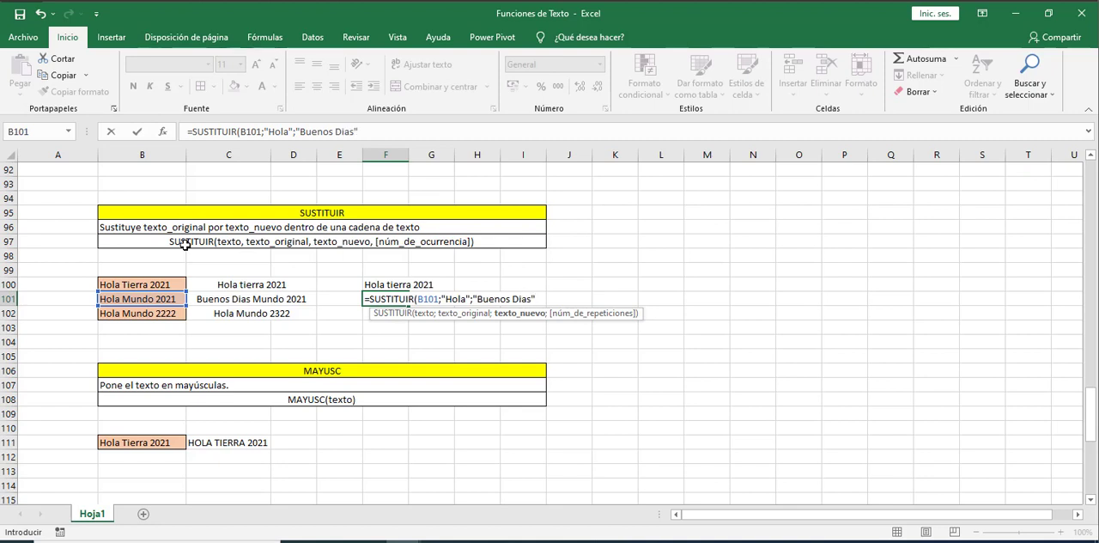
text(;)
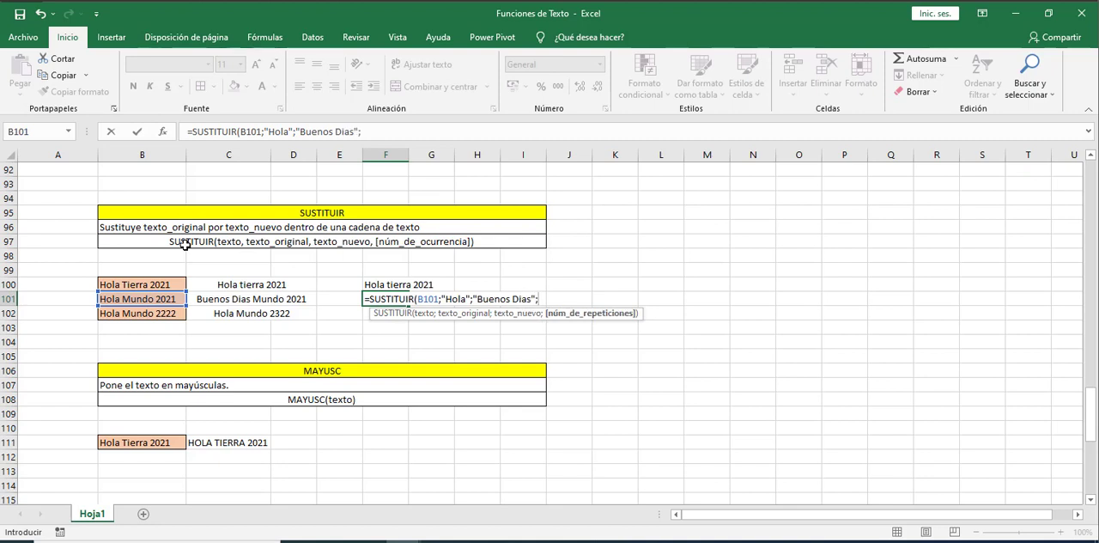
key(BackSpace)
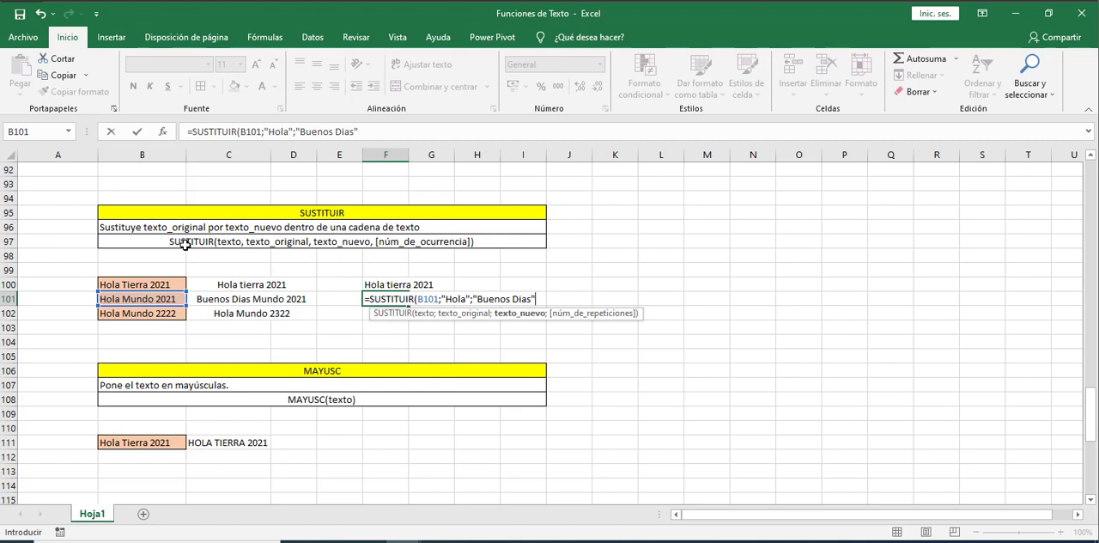
text())
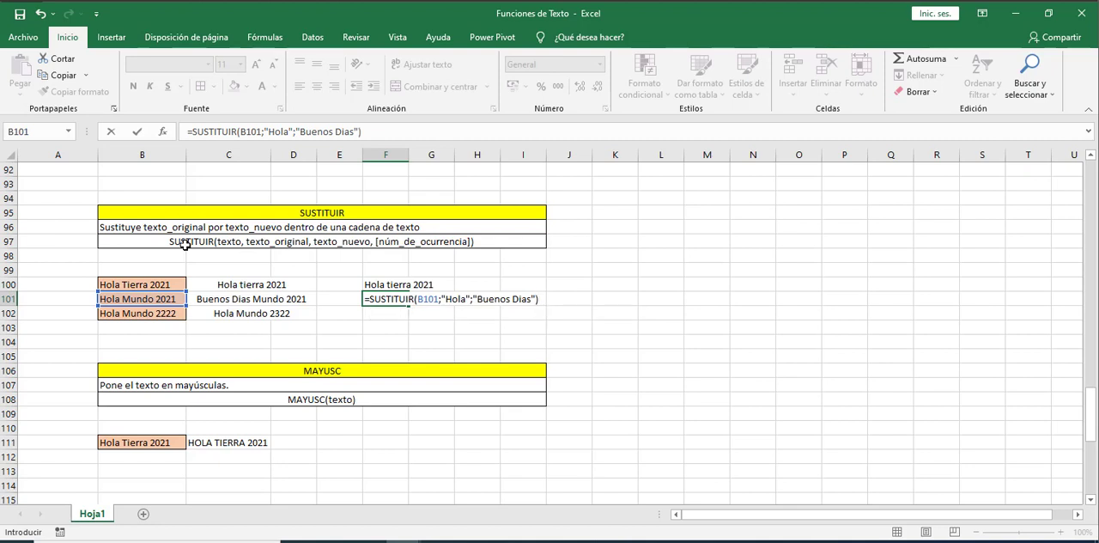
key(Return)
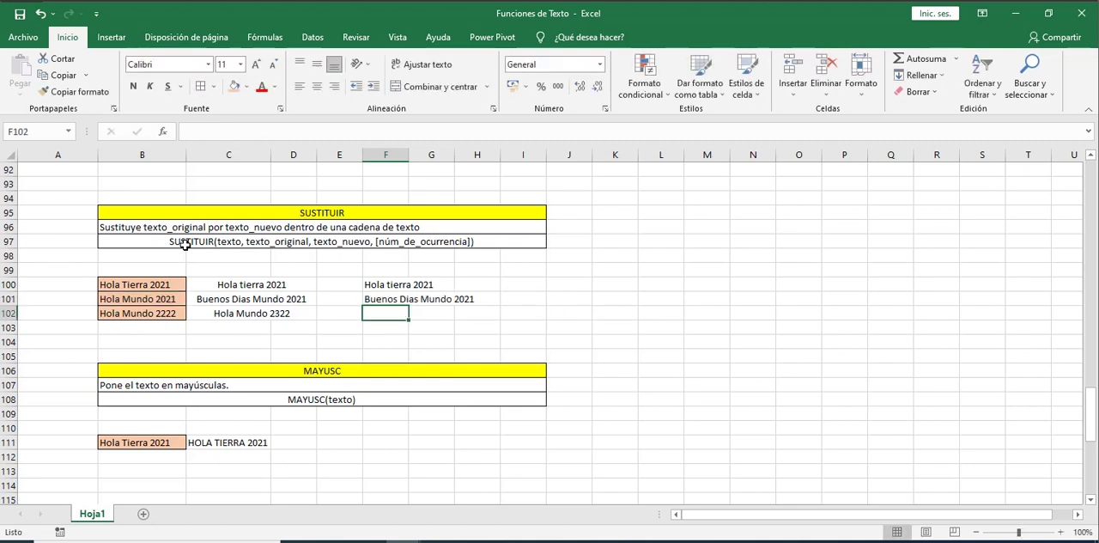
Examine the SUSTITUIR example in row 102, comparing the source text in B102 with the formula in C102
key(Left)
key(Left)
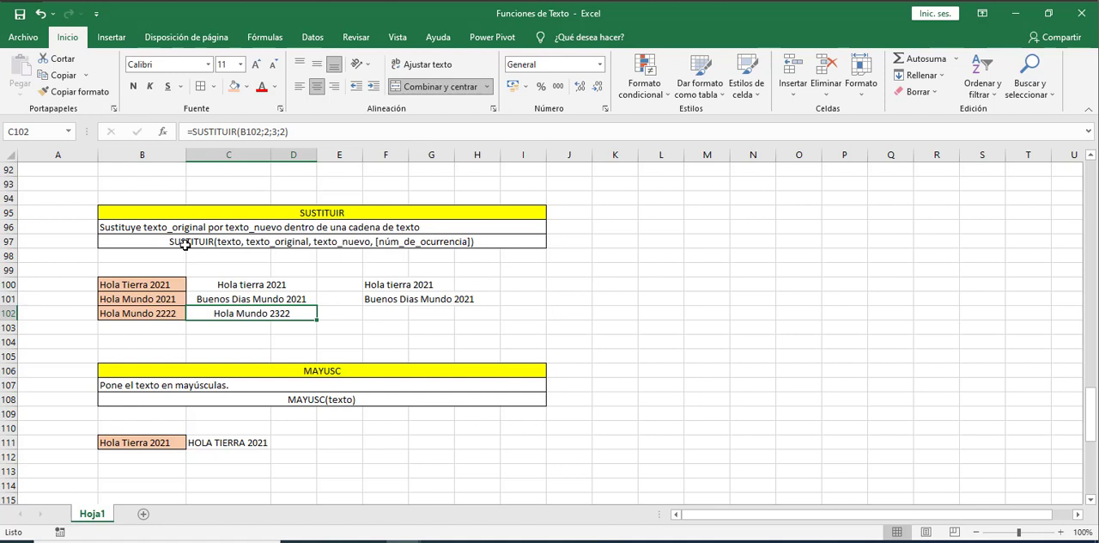
key(Left)
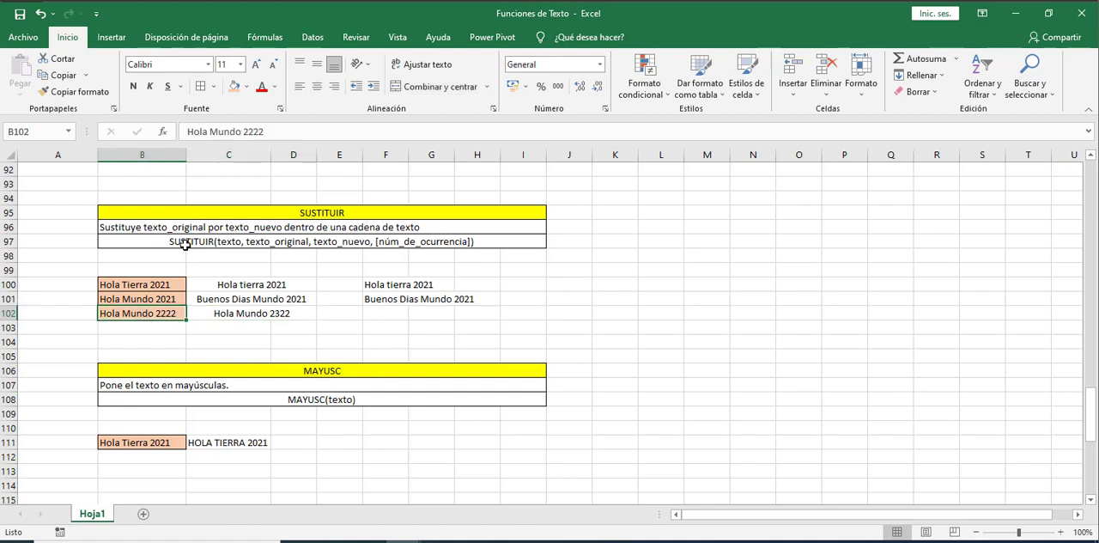
key(Right)
key(Right)
key(Left)
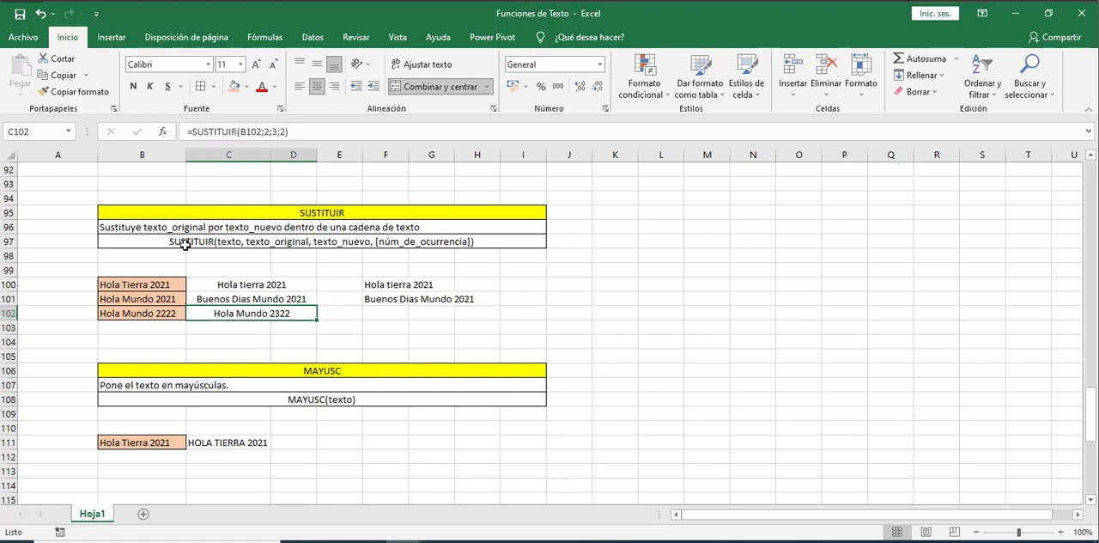
Enter the formula =SUSTITUIR(B102;2;3;4) in cell F102 to replace only the fourth 2 of Hola Mundo 2222 with 3
key(Right)
key(Right)
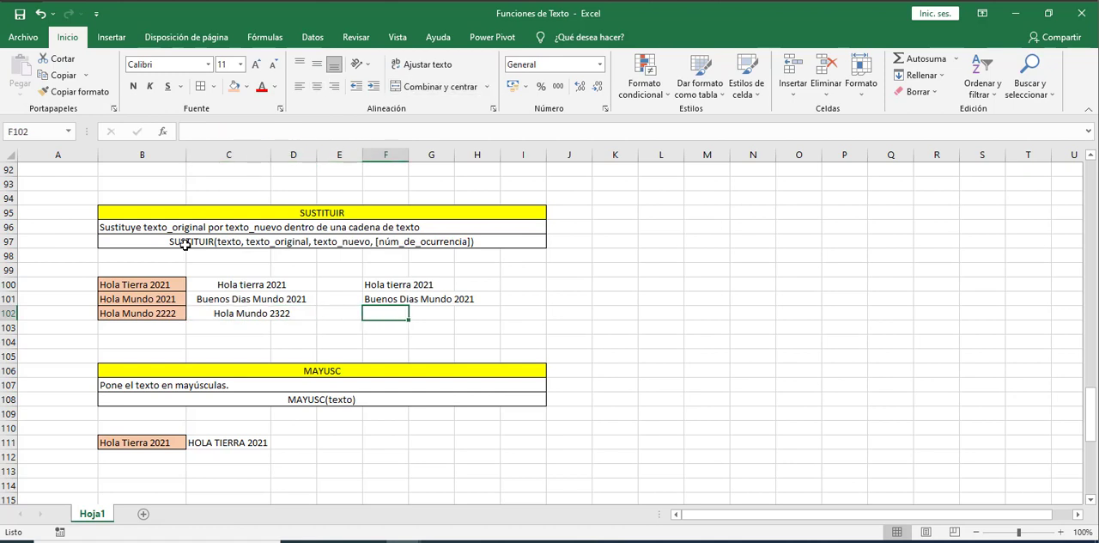
text(=su)
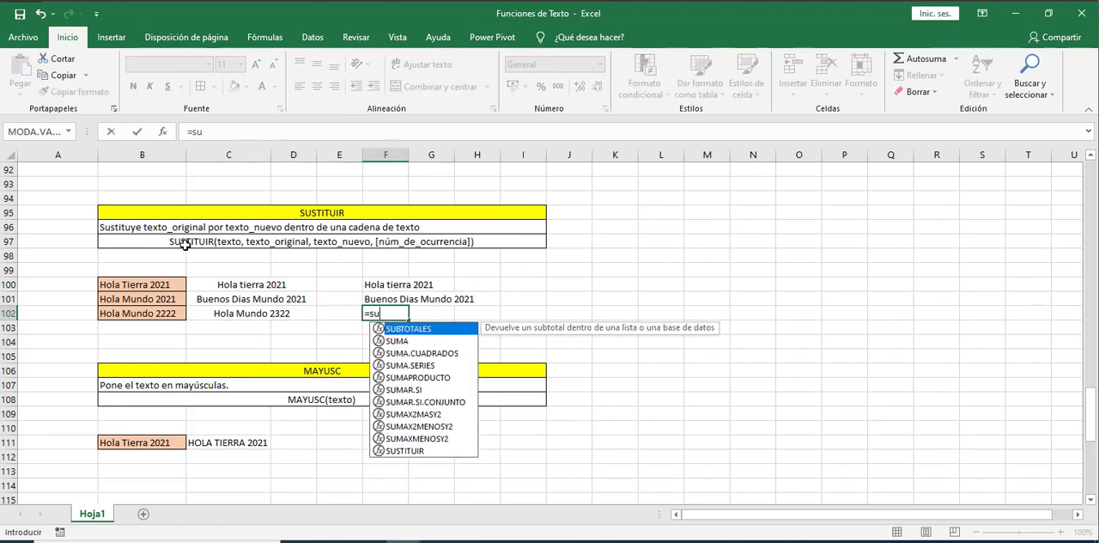
text(s)
key(Tab)
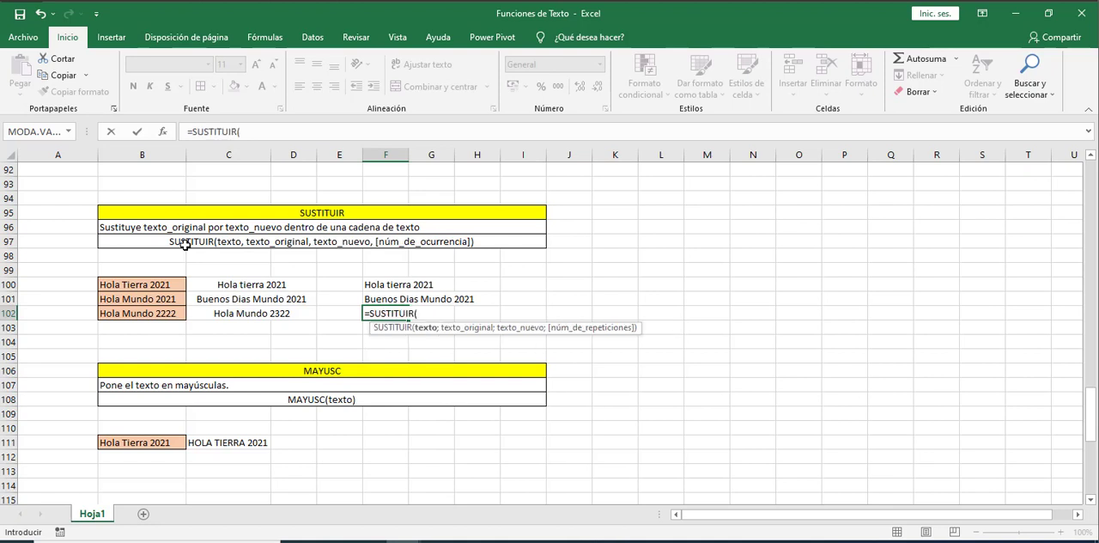
click(128, 315)
text(;)
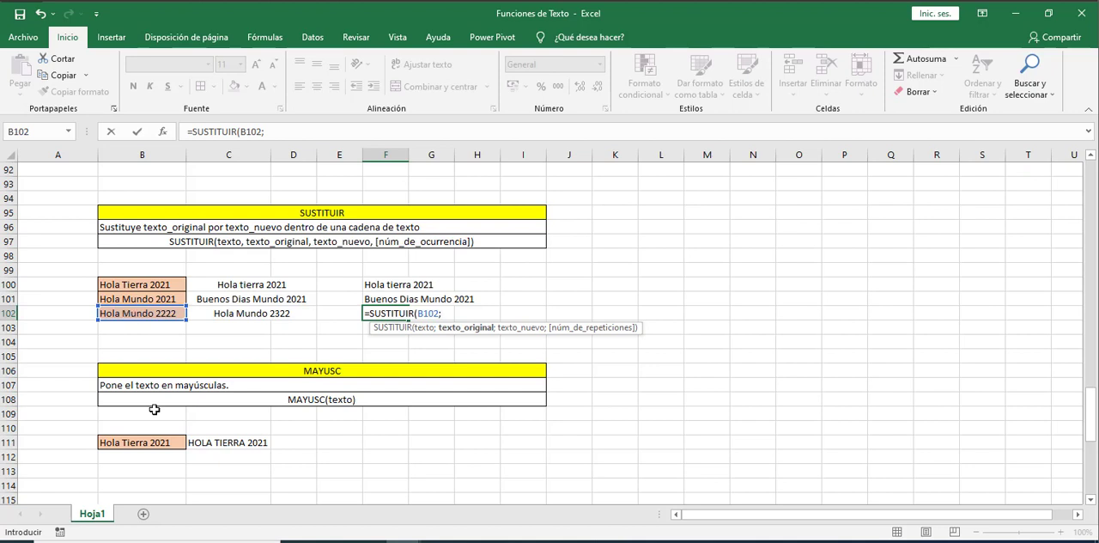
text(2;)
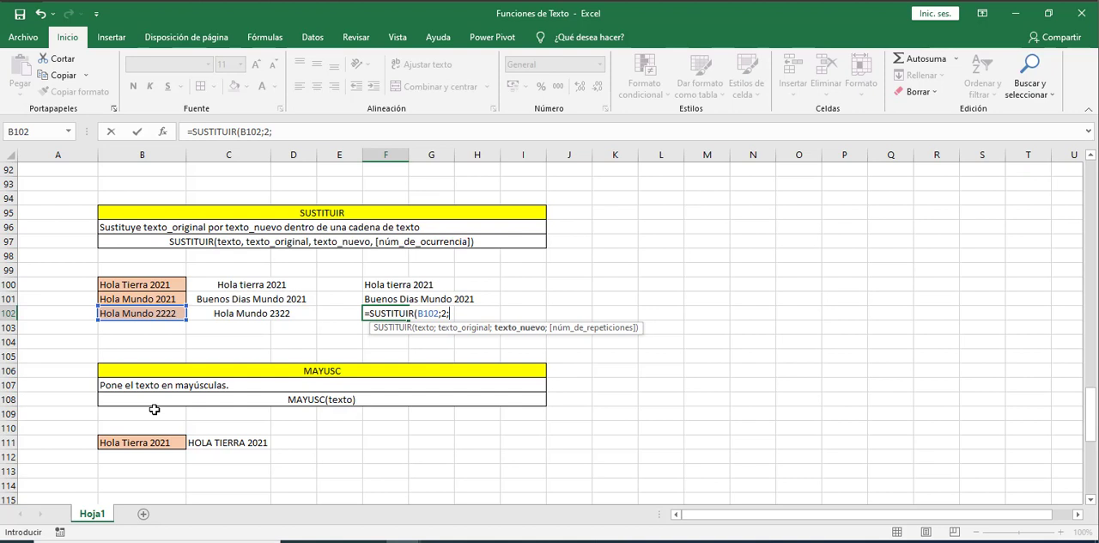
text(3;)
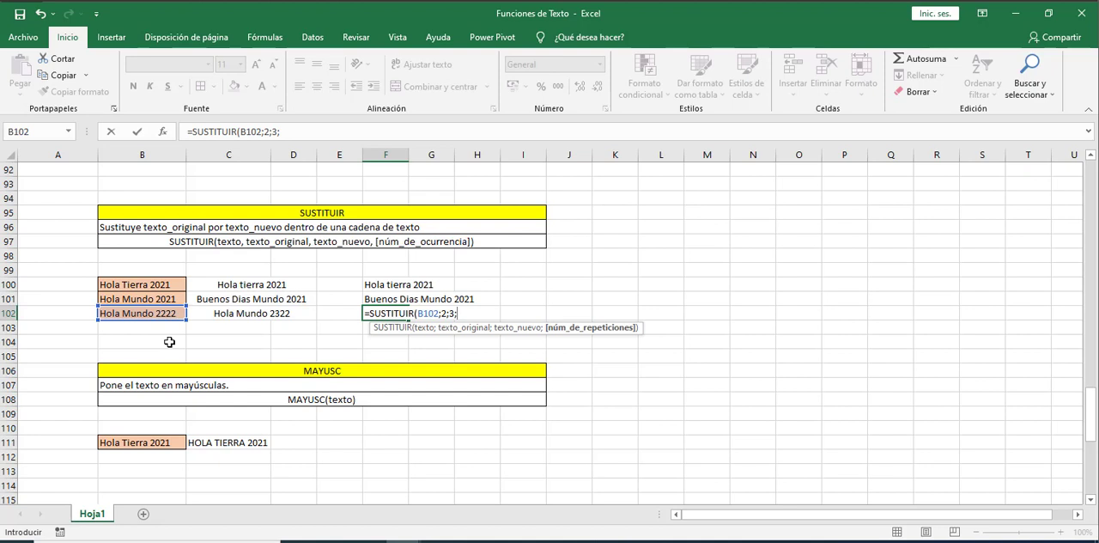
text(4))
key(Return)
key(Up)
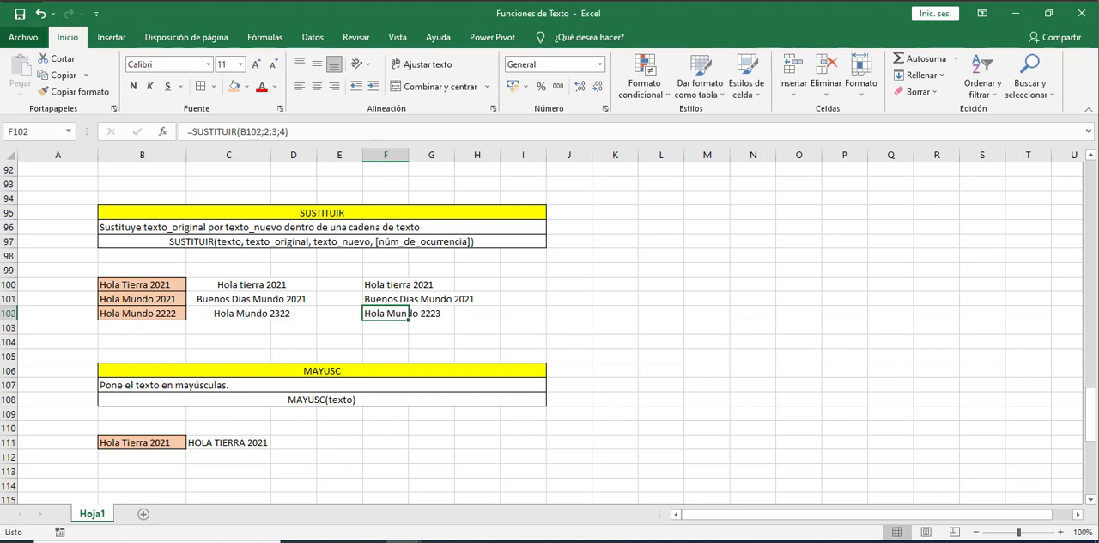
Review the MAYUSC description, its syntax and the Hola Tierra 2021 example in row 111
click(355, 369)
click(318, 392)
click(349, 388)
click(177, 440)
click(283, 445)
click(243, 401)
Enter the formula =MAYUSC(B111) in cell C112 to convert Hola Tierra 2021 to uppercase
click(219, 456)
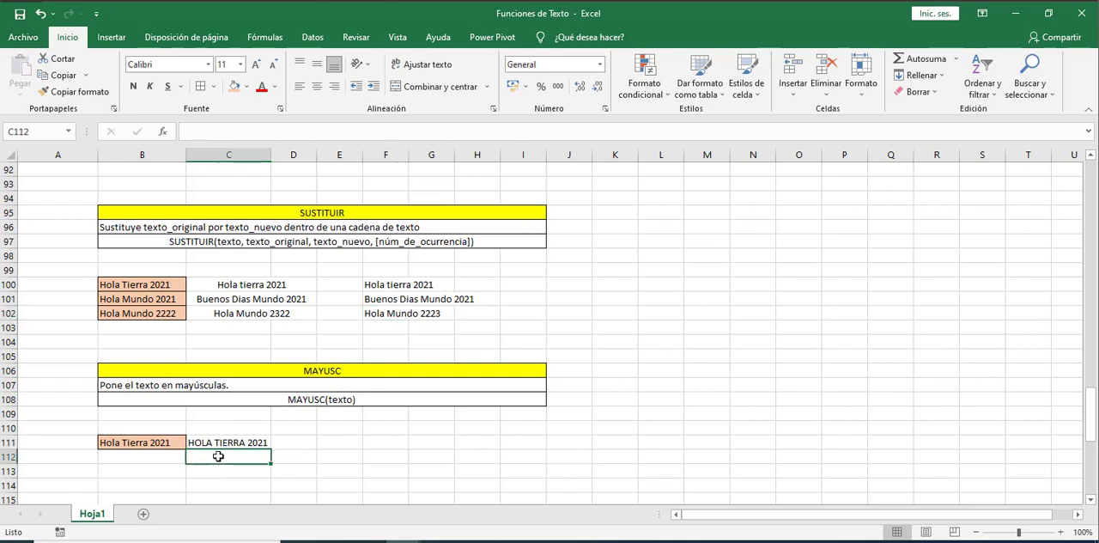
text(=)
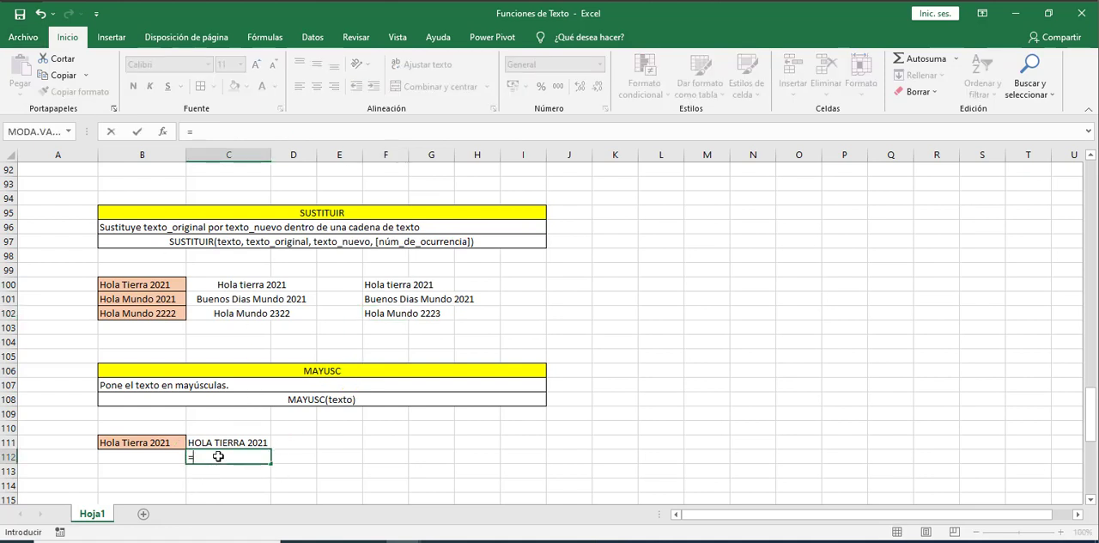
text(ma)
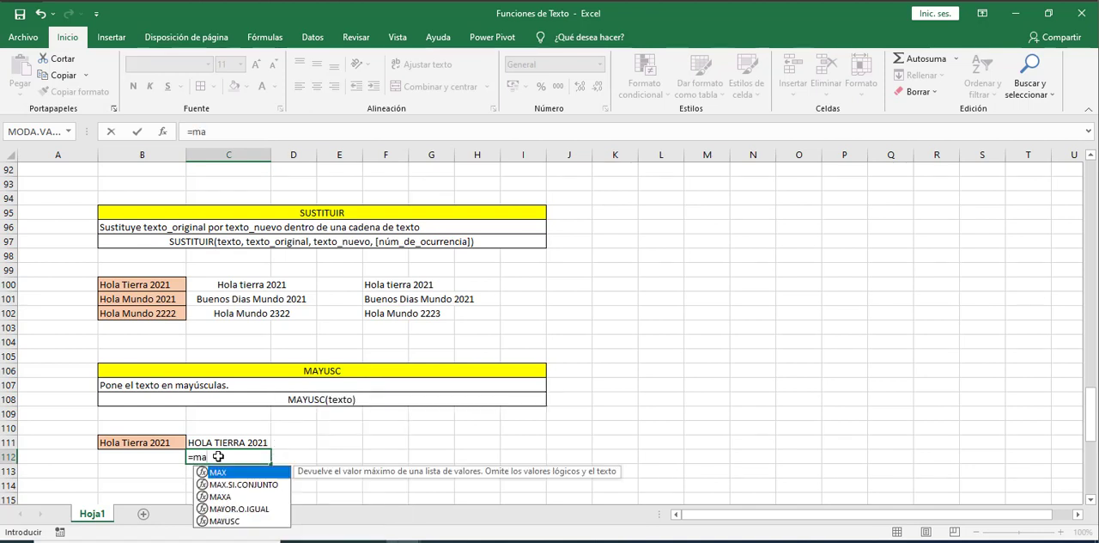
text(yu)
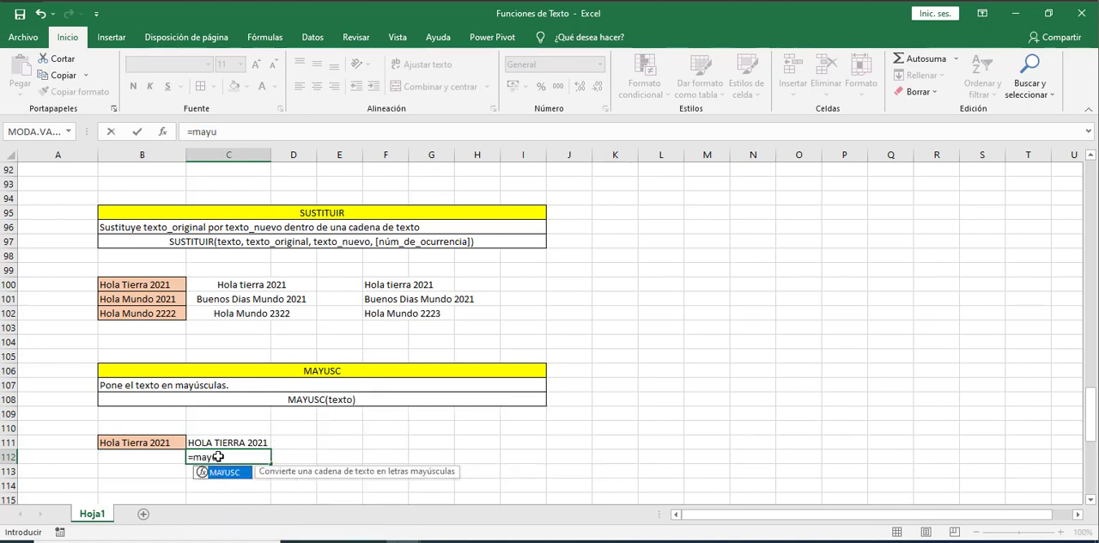
key(Tab)
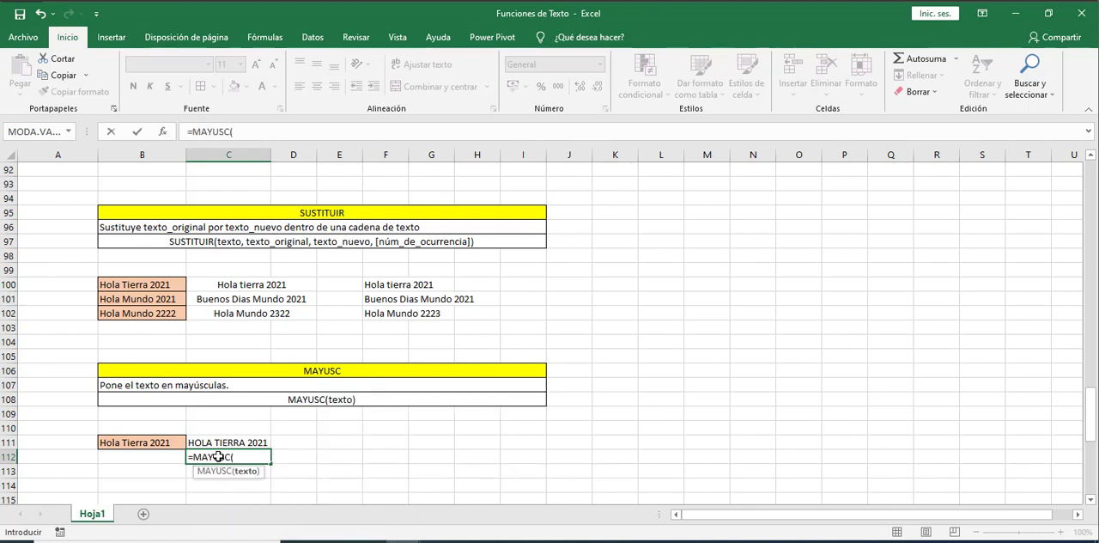
click(163, 441)
key(Return)
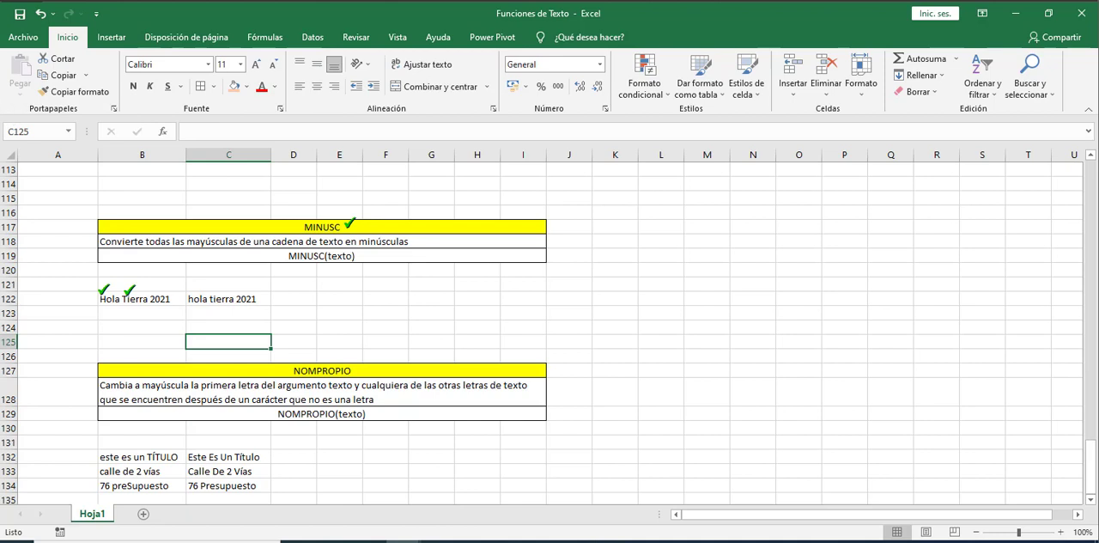
Enter the formula =MINUSC(B122) in cell C123 to convert Hola Tierra 2021 to lowercase
click(230, 317)
text(=)
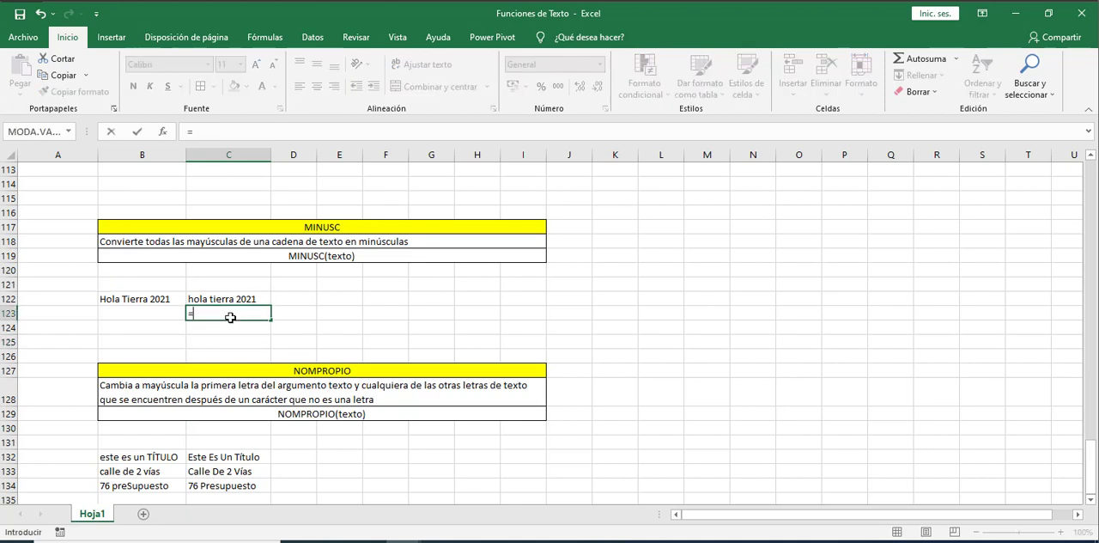
text(min)
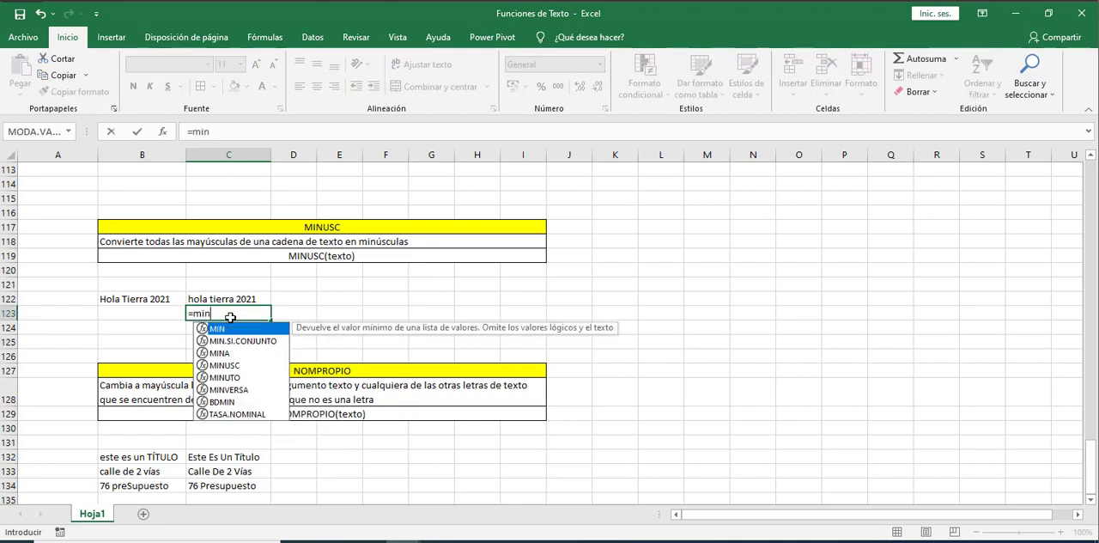
key(Down)
key(Down)
key(Down)
key(Tab)
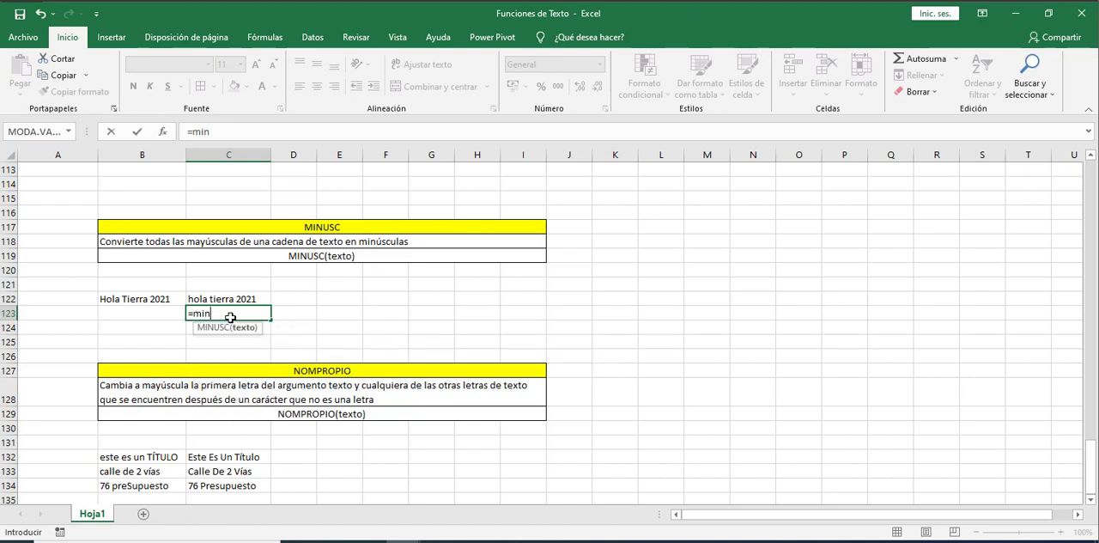
click(146, 298)
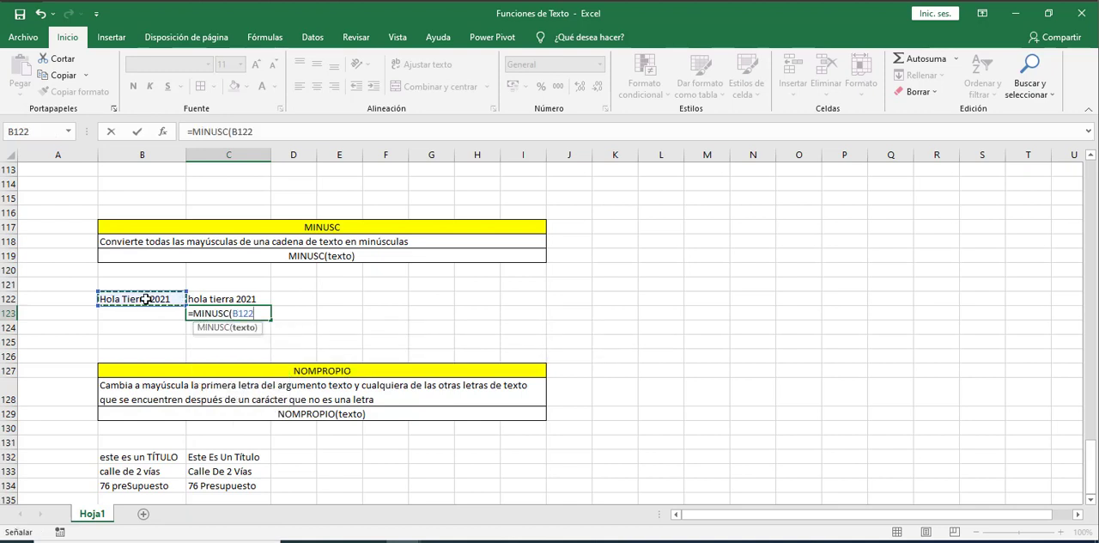
text())
key(Return)
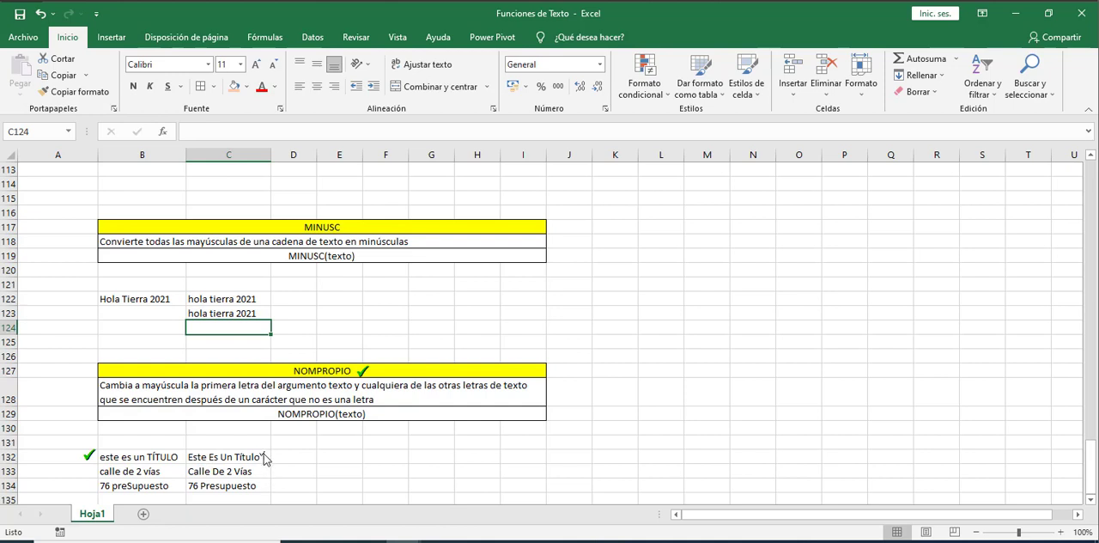
Review the NOMPROPIO examples in rows 132 to 134, comparing the capitalization of the source texts and the converted texts
click(193, 448)
click(212, 448)
click(227, 447)
click(241, 448)
click(94, 471)
click(164, 474)
click(84, 486)
click(117, 476)
click(204, 475)
key(Escape)
Enter the formula =NOMPROPIO(B132) in cell E132 to capitalize the first letter of each word
click(341, 459)
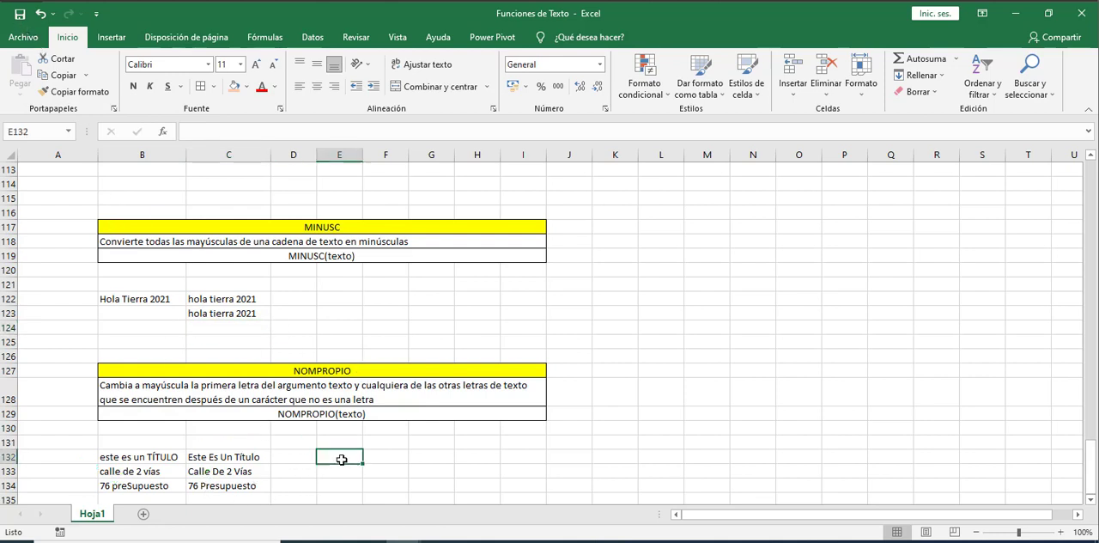
text(=noo)
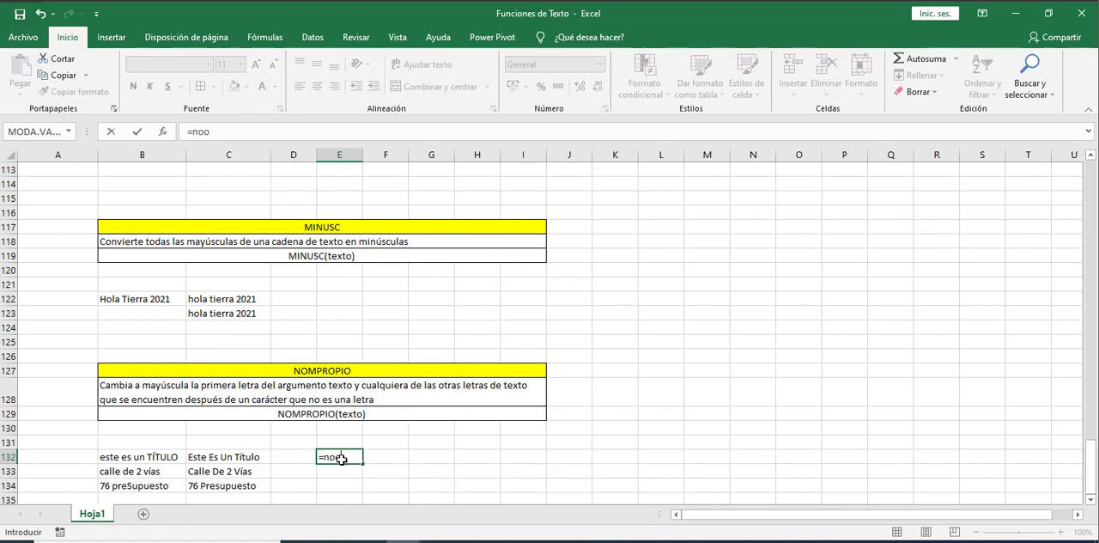
key(BackSpace)
text(m)
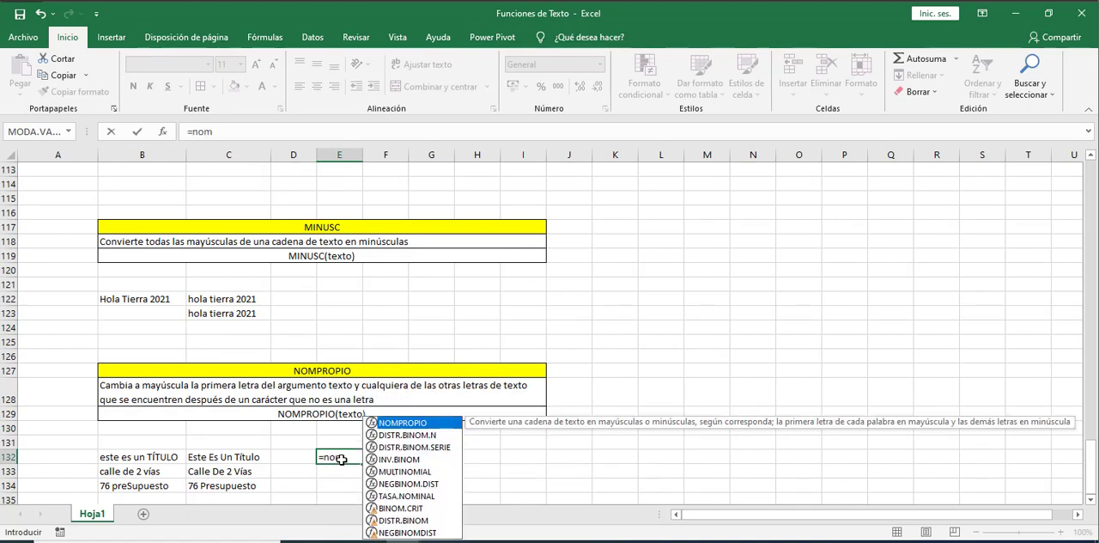
key(Tab)
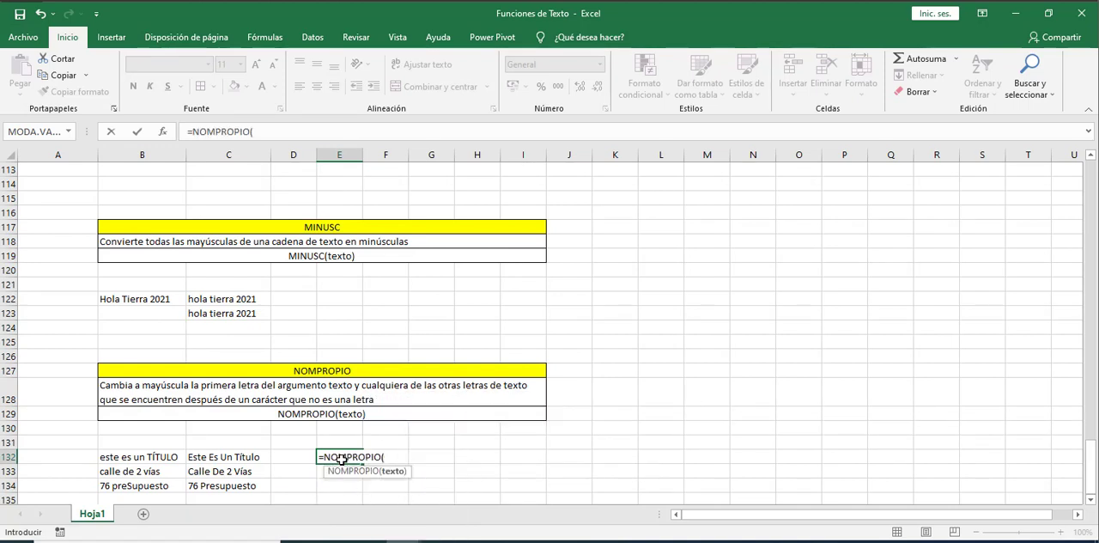
click(161, 460)
text())
key(Return)
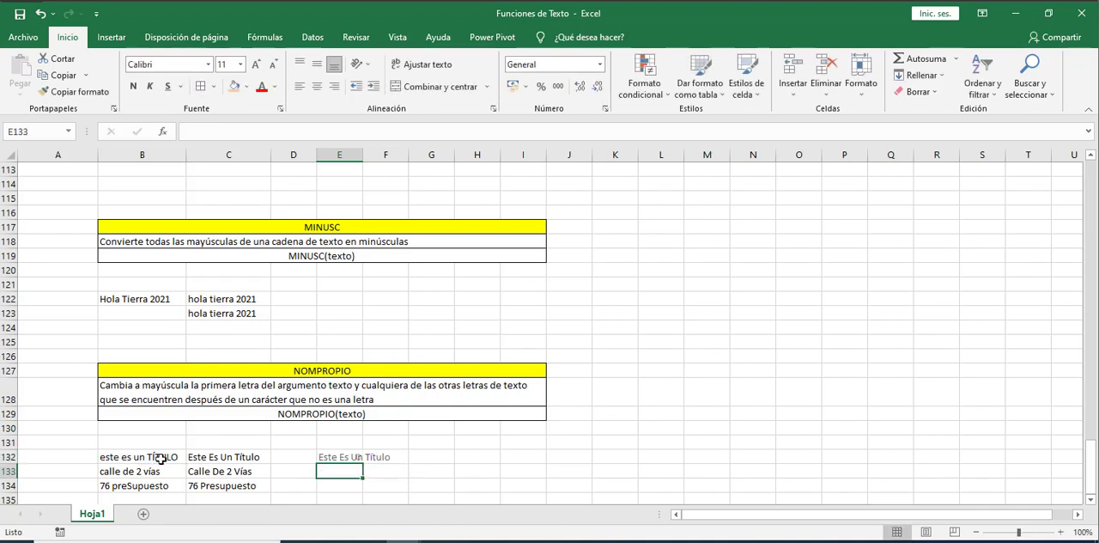
Copy the NOMPROPIO formula from E132 into cells E133 and E134
key(Up)
key(ctrl+c)
key(Down)
key(shift+Down)
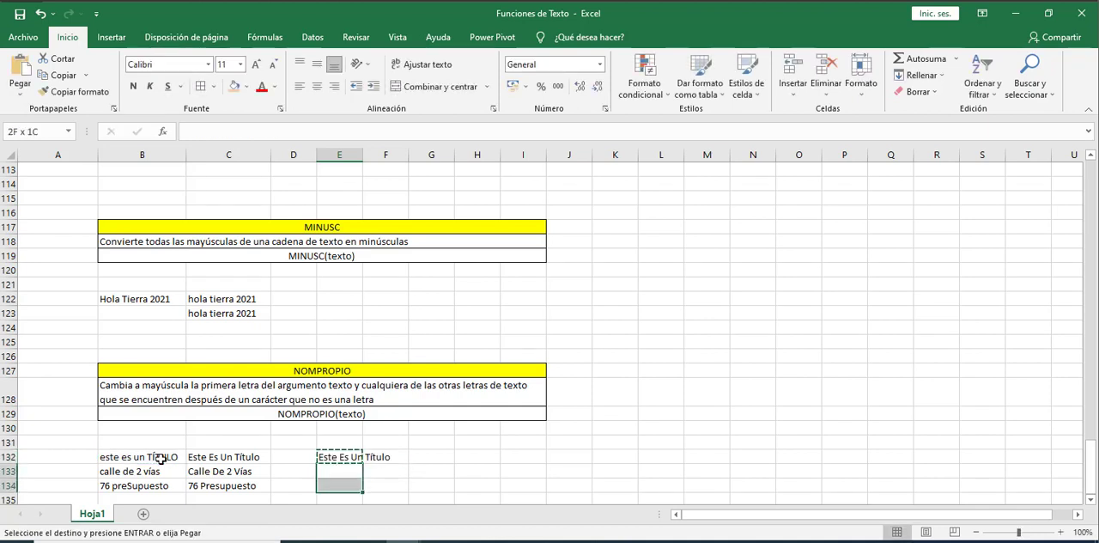
key(ctrl+v)
click(568, 458)
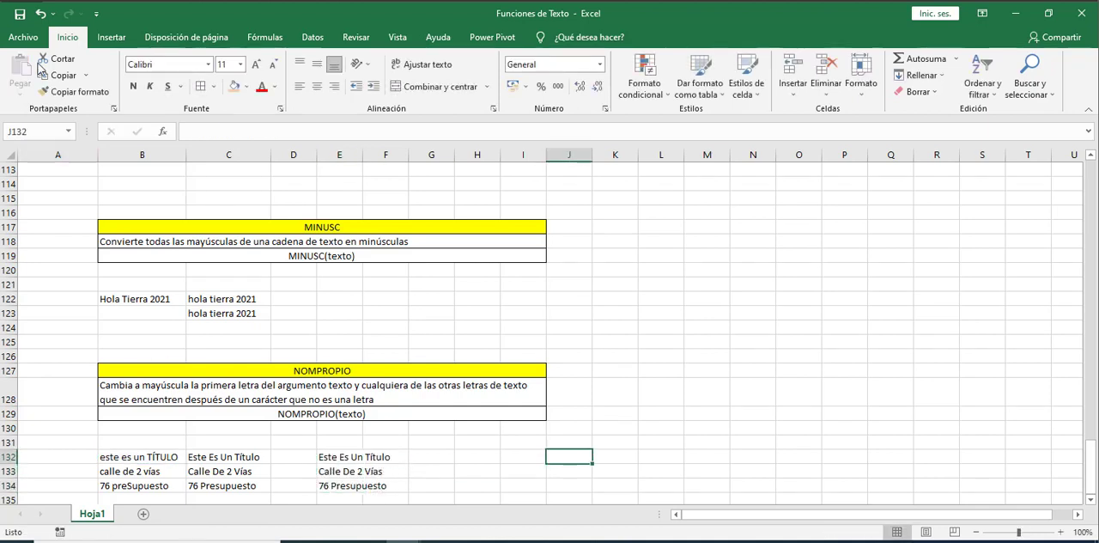